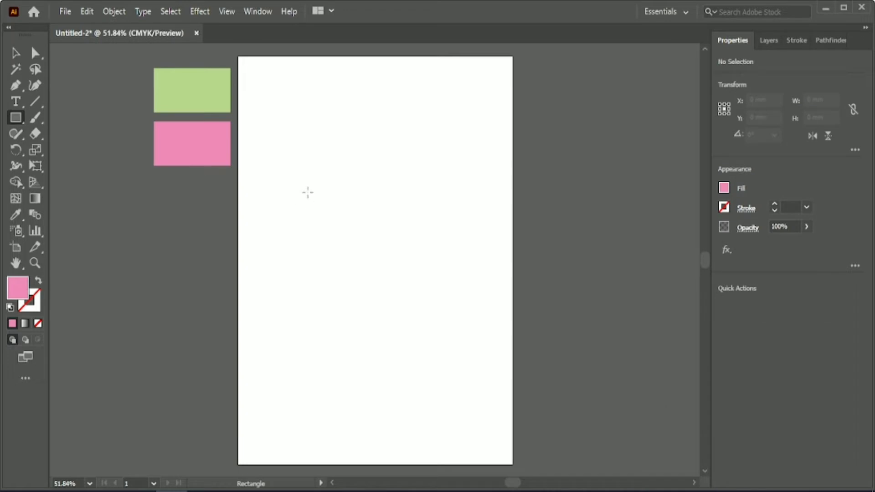
Step: Draw a pink rectangle about 117 mm wide and 56 mm high, and centre it on the artboard
mouse_move(298, 166)
left_mouse_down()
mouse_move(455, 226)
mouse_move(452, 242)
left_mouse_up()
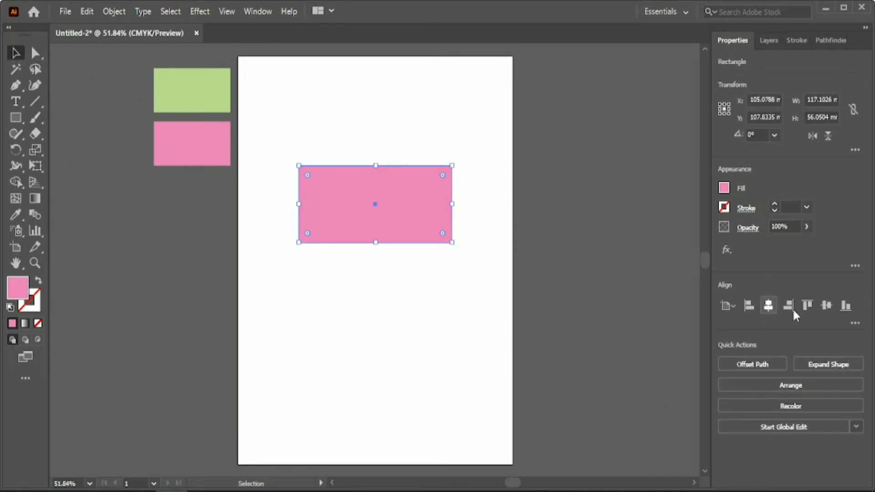
left_click(827, 305)
Step: Give the pink rectangle a dark brown 8 pt stroke
left_click(786, 207)
type("10")
key("Return")
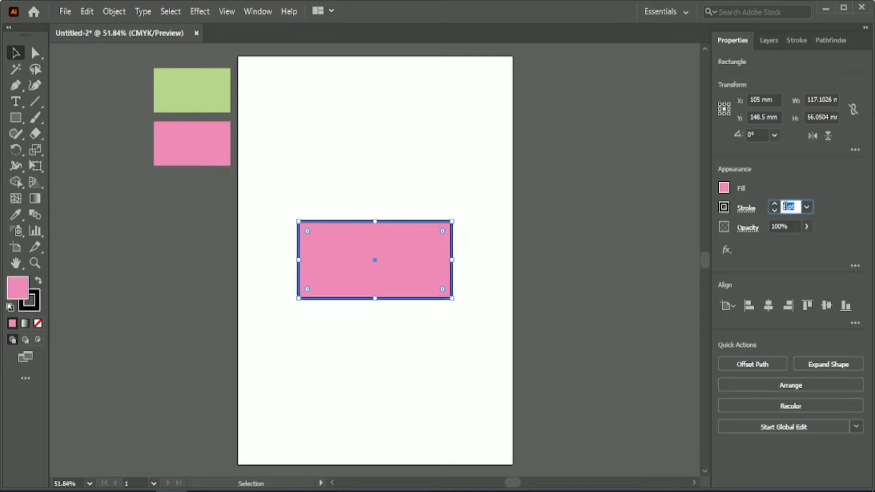
left_click(725, 207)
left_click(683, 276)
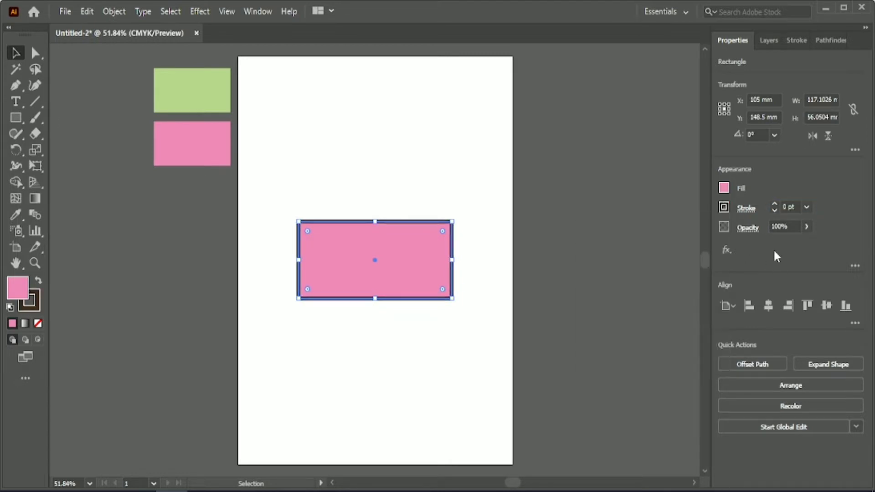
Step: Apply round caps and round joins to the rectangle's stroke, and slightly round all four of its corners
left_click(801, 46)
left_click(788, 80)
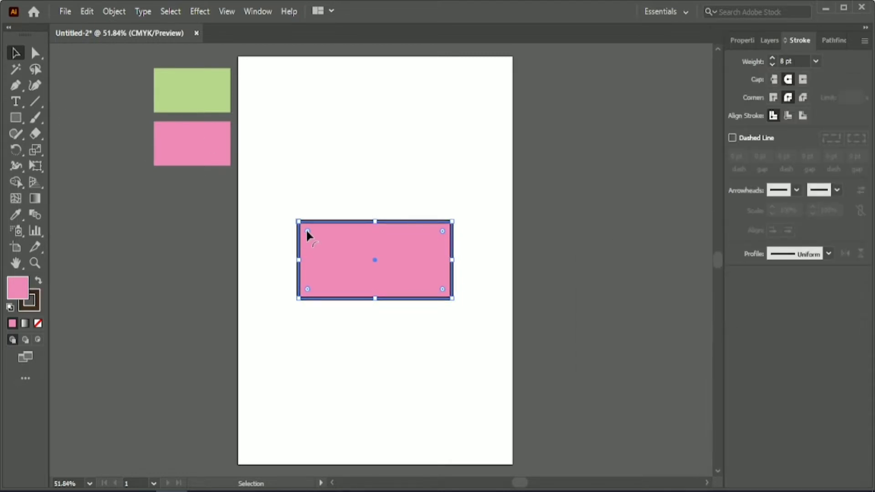
left_click_drag(307, 231, 317, 240)
left_click(370, 358)
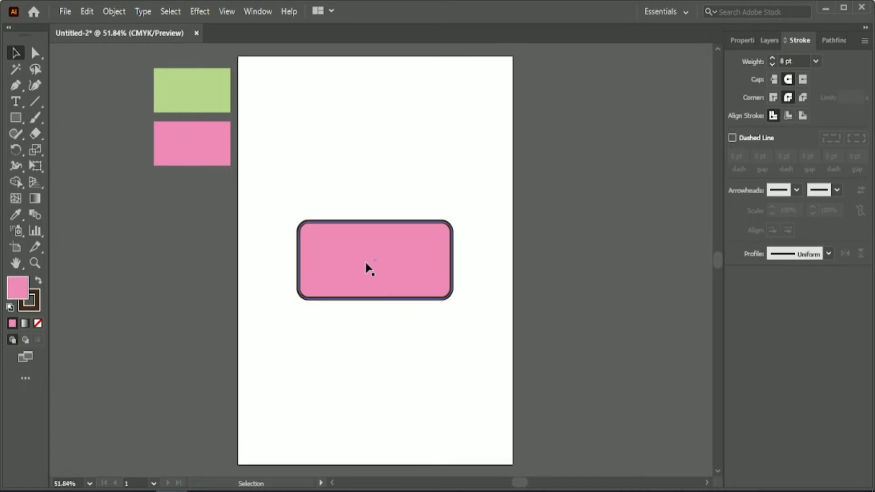
Step: Move the rounded rectangle up the artboard and recolour it with the Eyedropper from the green swatch
left_click_drag(367, 264, 366, 202)
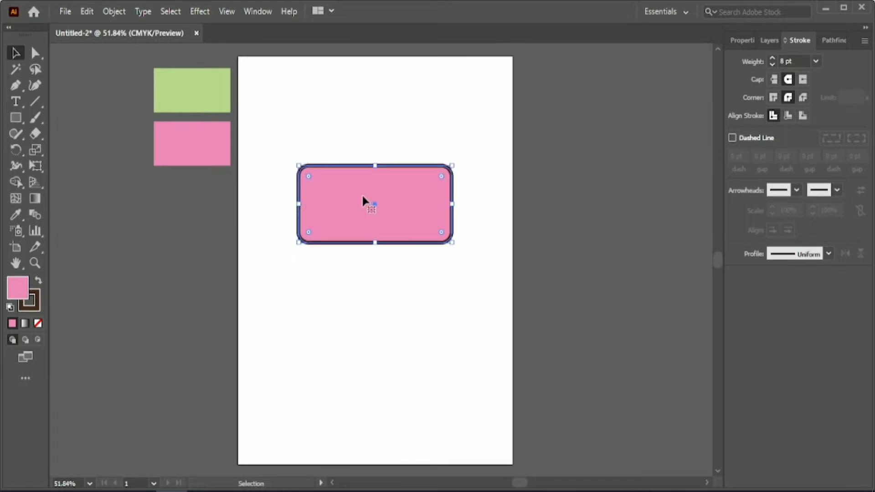
left_click(14, 215)
left_click(182, 79)
left_click(14, 54)
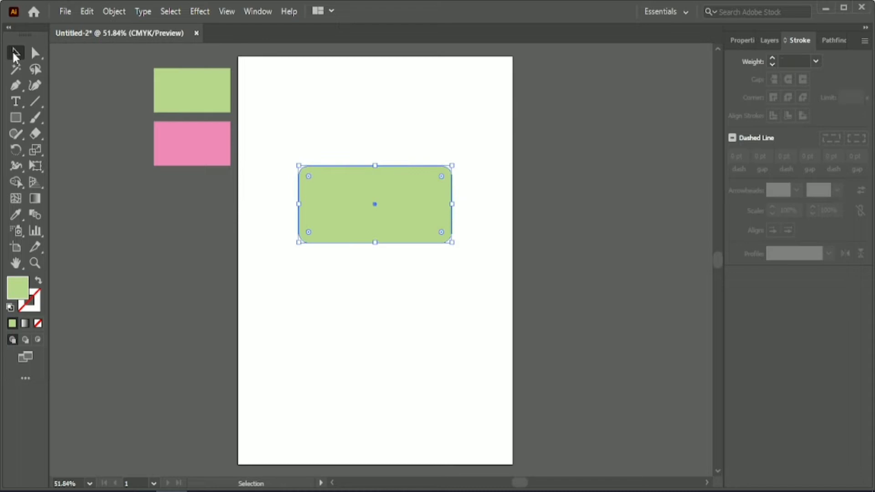
Step: Add a dark brown stroke of 6 pt to the green rounded rectangle
left_click(738, 42)
left_click(788, 208)
scroll(789, 208, "up", 7)
scroll(812, 208, "down", 2)
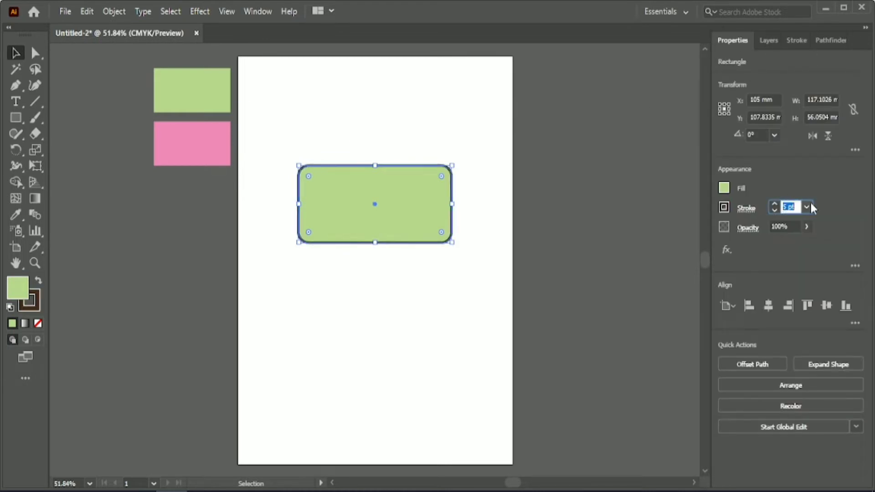
left_click(373, 294)
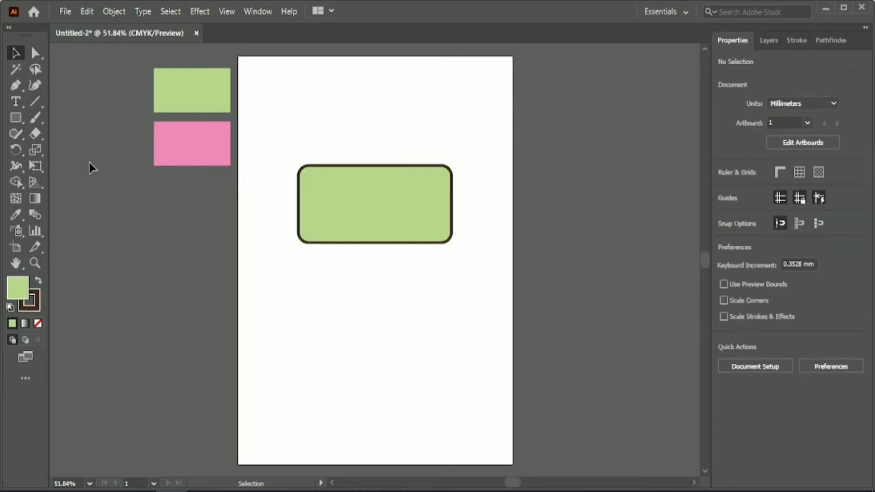
Step: Draw a closed curved vertical band about 83 by 109 mm across the green rectangle with the Pen tool
key("p")
left_click(333, 129)
left_click_drag(353, 278, 322, 363)
left_click(354, 279)
left_click(431, 279)
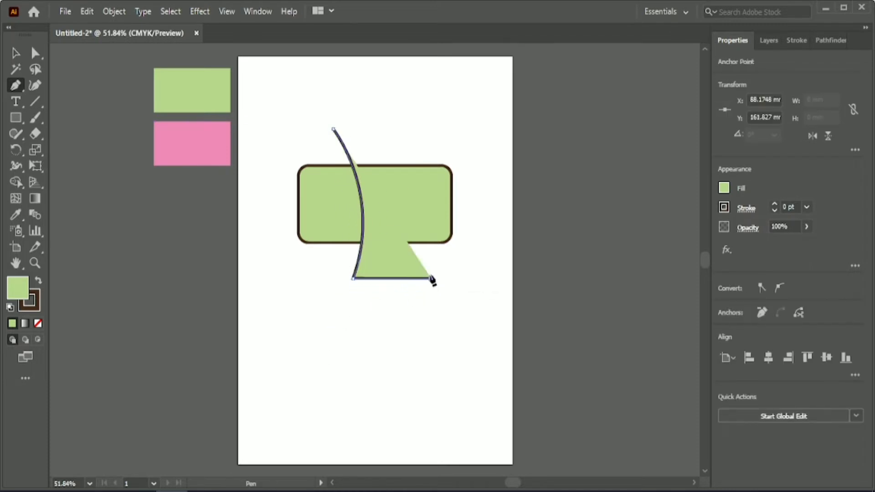
left_click_drag(417, 130, 372, 72)
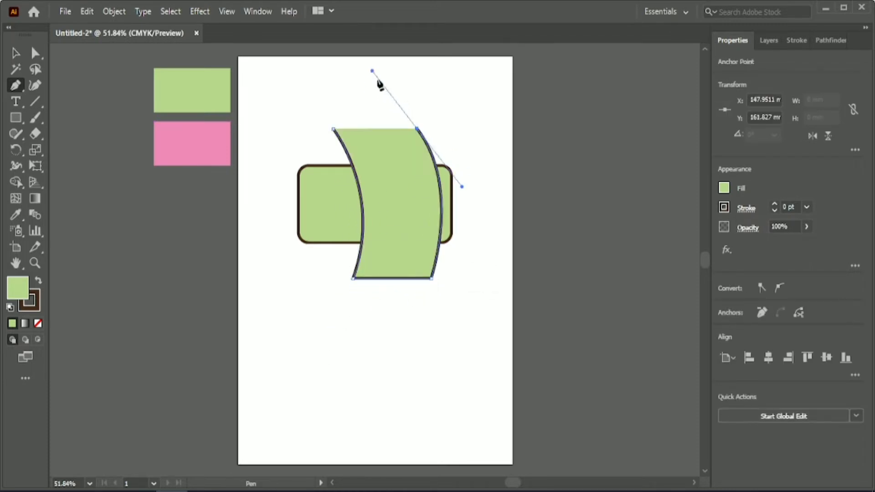
left_click(418, 130)
left_click(334, 129)
key("v")
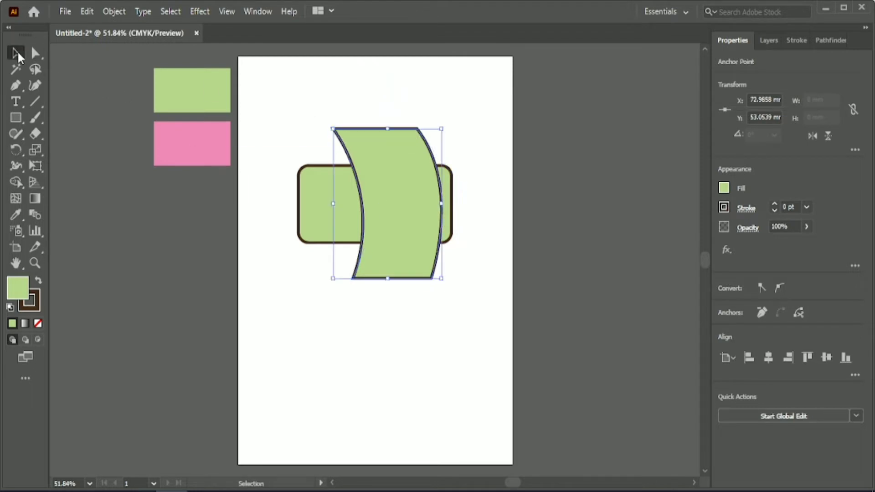
Step: Recolour the curved band from the pink swatch and shift it left towards the middle of the green rectangle
key("i")
left_click(192, 143)
key("v")
left_click_drag(377, 170, 357, 136)
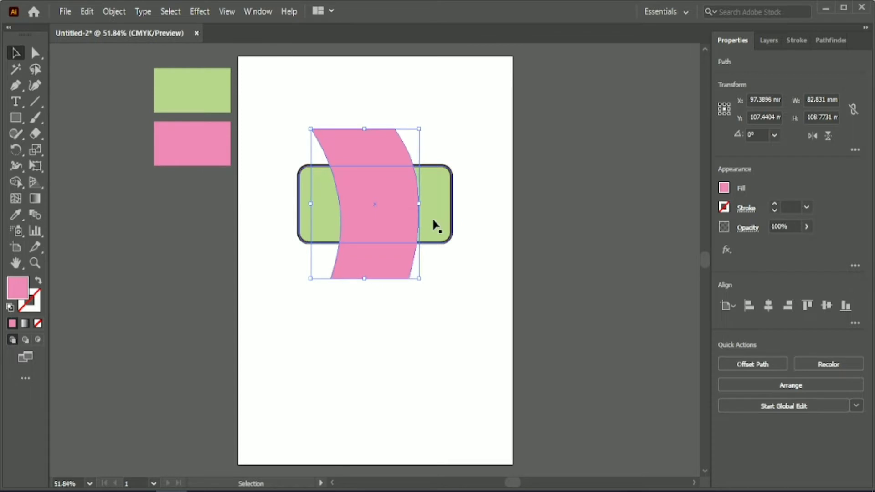
Step: Remove the parts of the pink band above and below the green rectangle with Shape Builder
left_click_drag(371, 98, 422, 217)
left_click(20, 184)
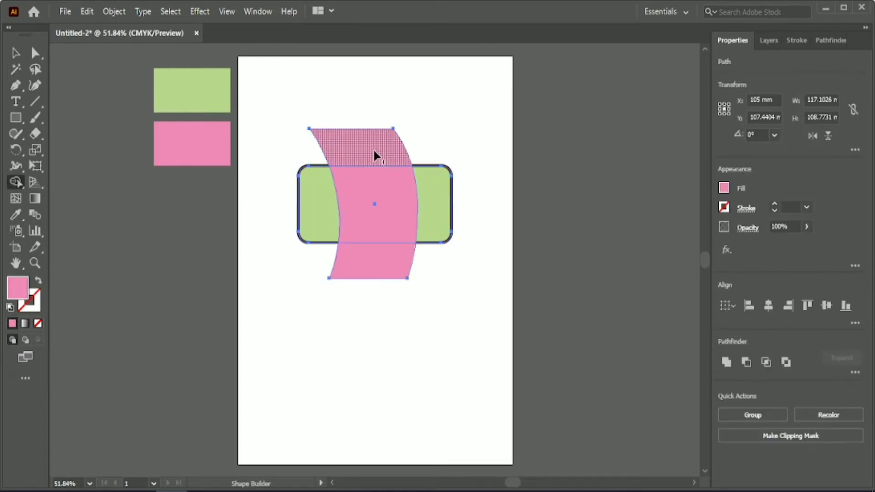
left_click(372, 149, "alt")
left_click(366, 267, "alt")
left_click(15, 54)
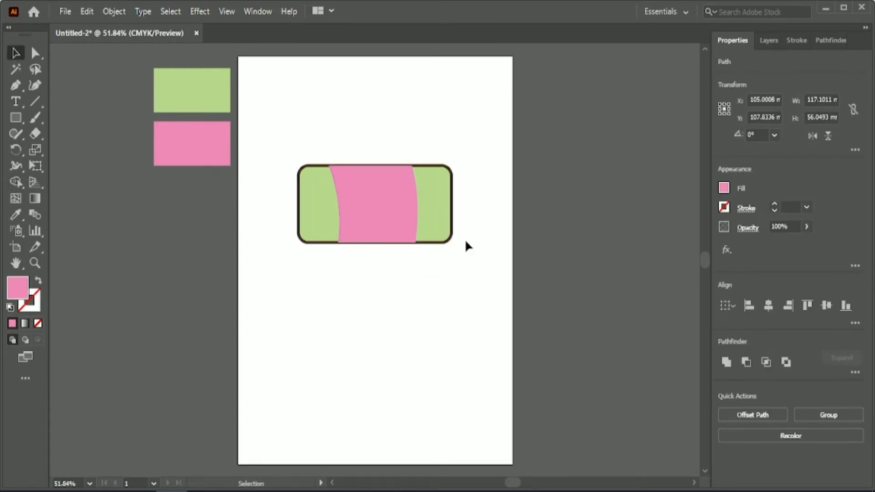
Step: Align the green rectangle's stroke to the outside of its path
left_click(447, 206)
left_click(802, 40)
left_click(803, 116)
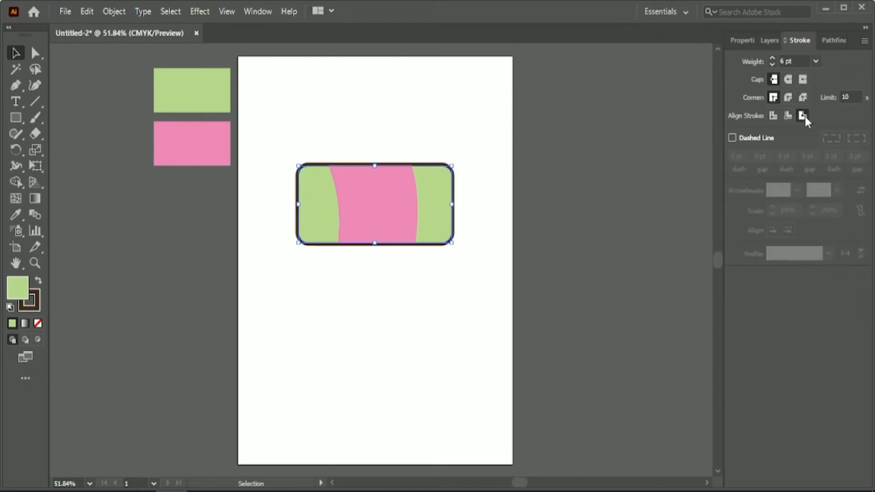
left_click(365, 328)
Step: Outline the pink band with a dark brown 6 pt stroke
left_click(396, 215)
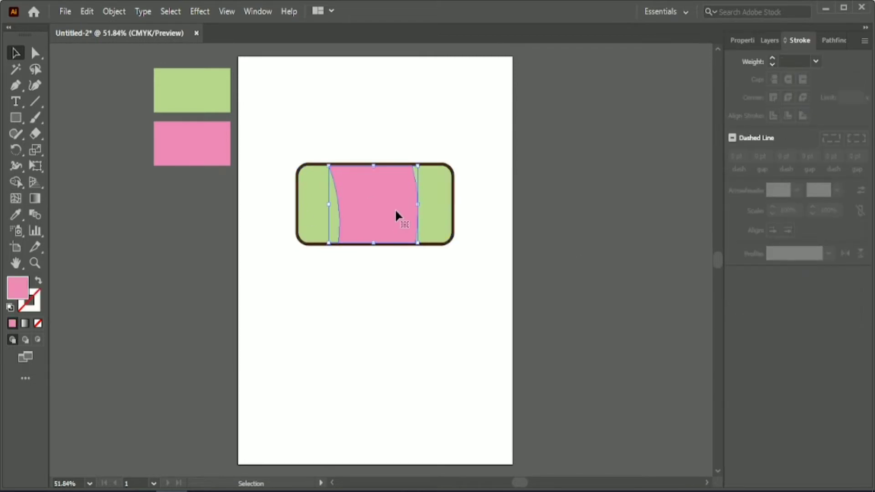
left_click(738, 41)
left_click(789, 206)
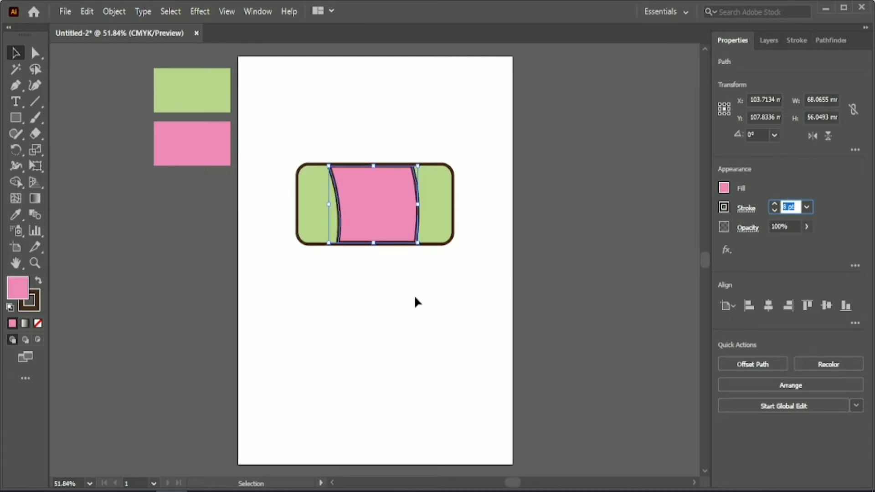
left_click(432, 216)
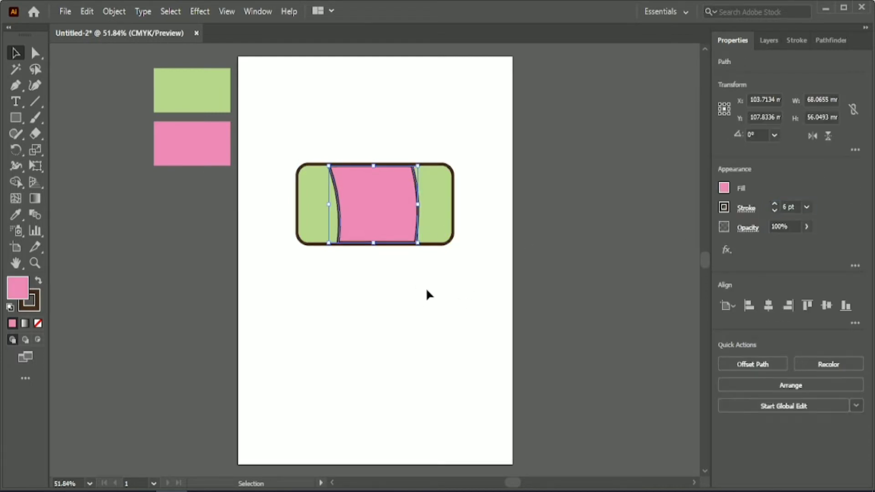
left_click(427, 283)
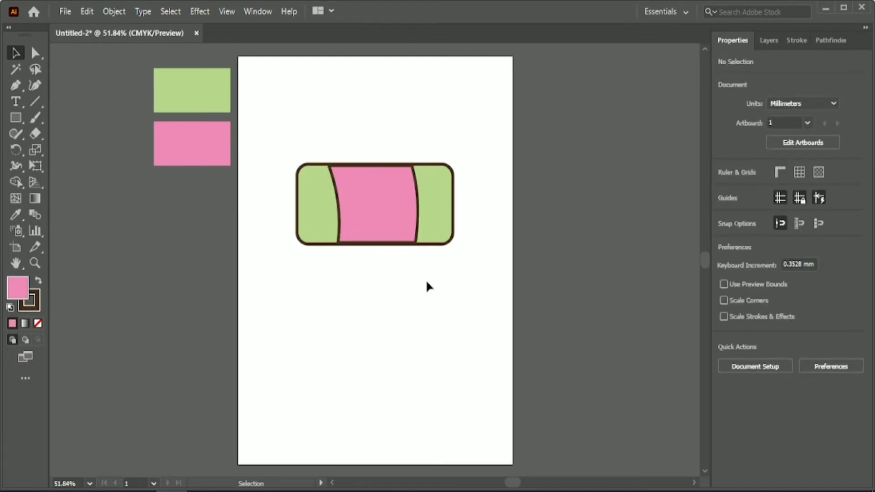
Step: Shift the pink band's lower-left and upper-right anchor points slightly left to adjust its slant
left_click(371, 220)
left_click(35, 53)
left_click_drag(338, 242, 337, 245)
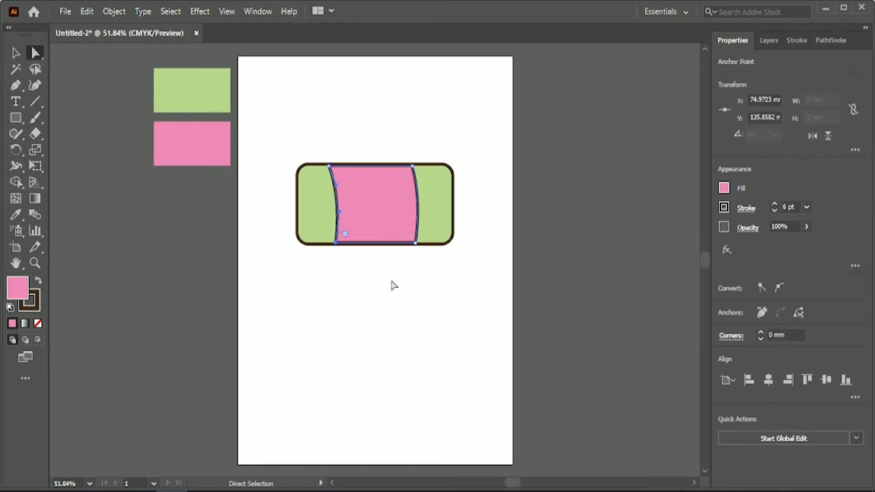
left_click(411, 166)
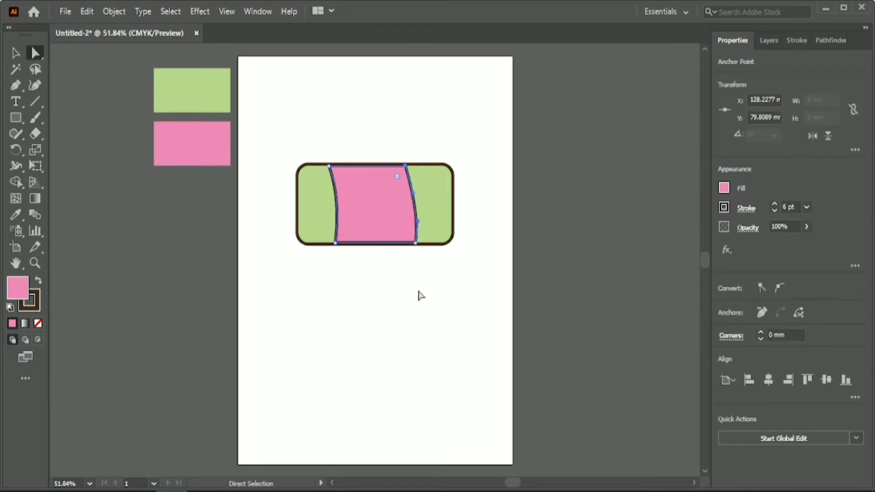
left_click(182, 218)
Step: Draw a closed pink wrapper end about 83 by 46 mm below the candy, with three scalloped lobes and a notched upper edge
key("p")
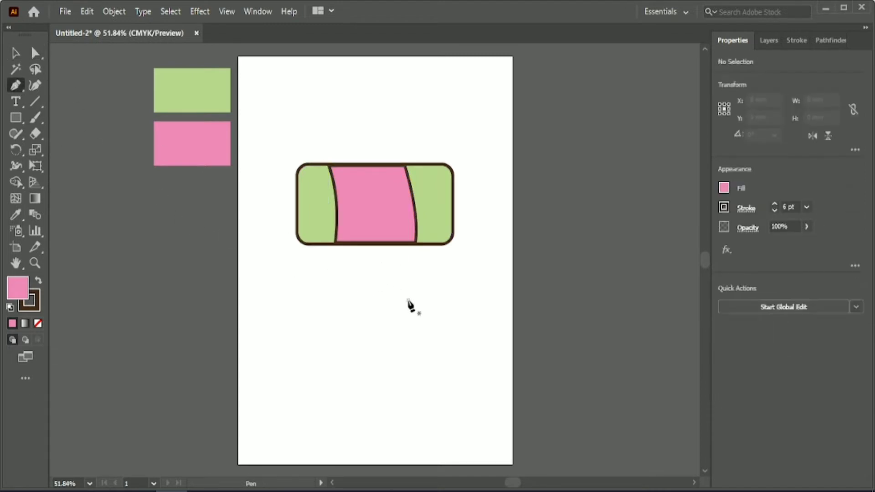
left_click(408, 300)
left_click_drag(374, 308, 402, 309)
key("ctrl+z")
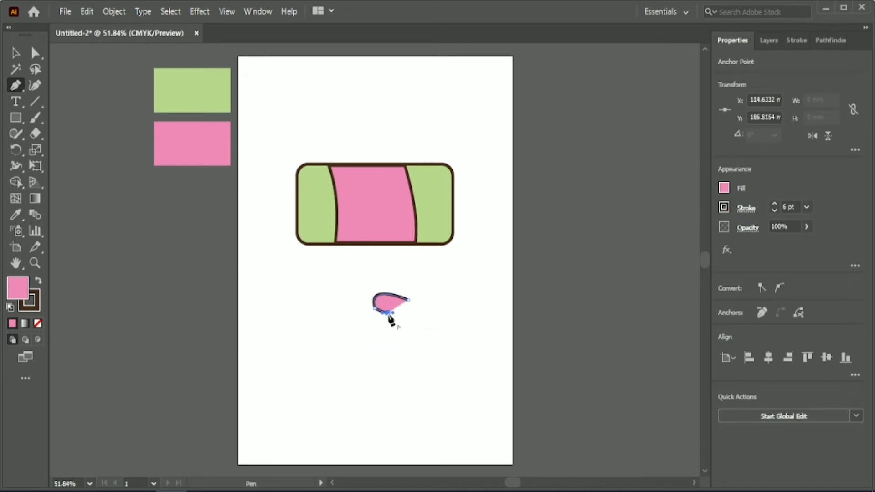
left_click_drag(387, 314, 454, 345)
left_click(408, 349)
left_click(483, 346)
left_click(478, 298)
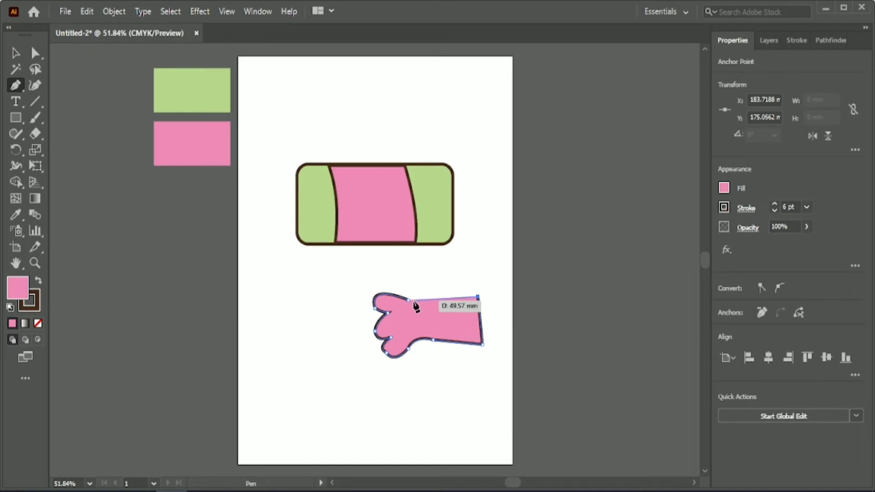
left_click(440, 314)
left_click(409, 300)
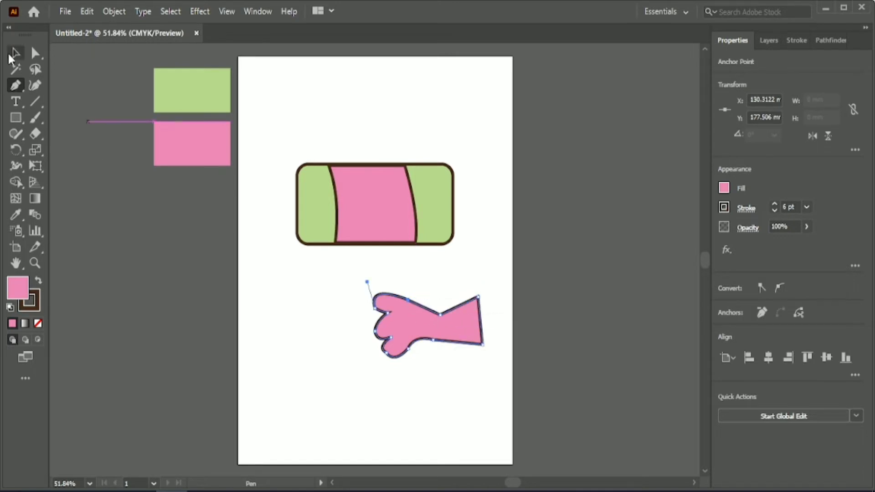
Step: Round the corner point on the outer edge of the wrapper end's lowest lobe
left_click(35, 53)
left_click(386, 354)
scroll(410, 388, "up", 2)
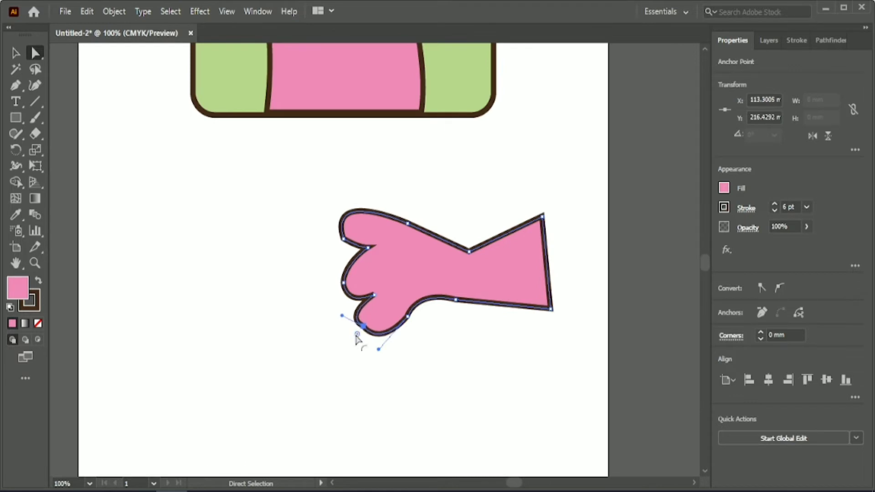
left_click_drag(357, 334, 223, 422)
left_click(412, 352)
left_click(404, 300)
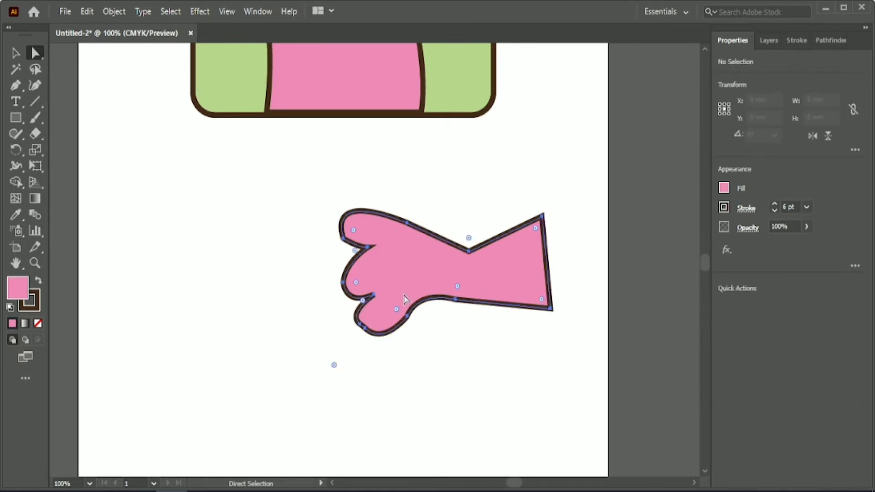
Step: Give the wrapper end's outline round caps and joins, and smooth its remaining corner points
left_click(797, 41)
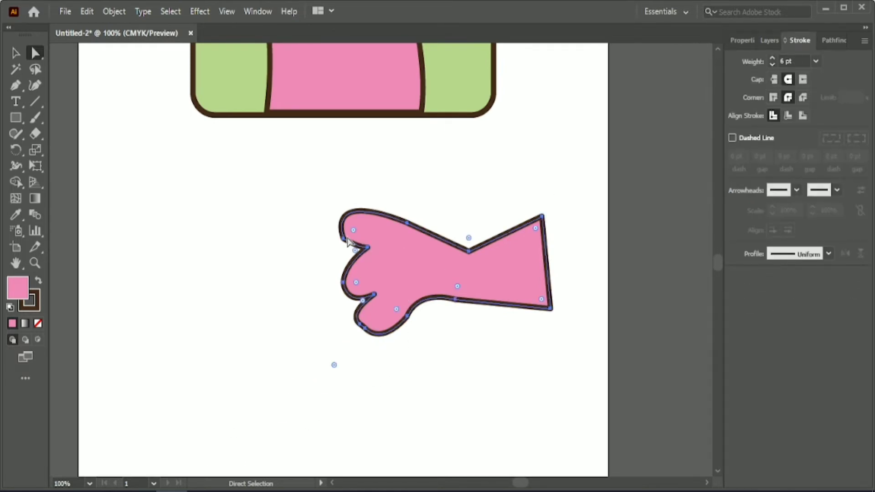
left_click_drag(353, 230, 379, 214)
left_click(203, 208)
key("v")
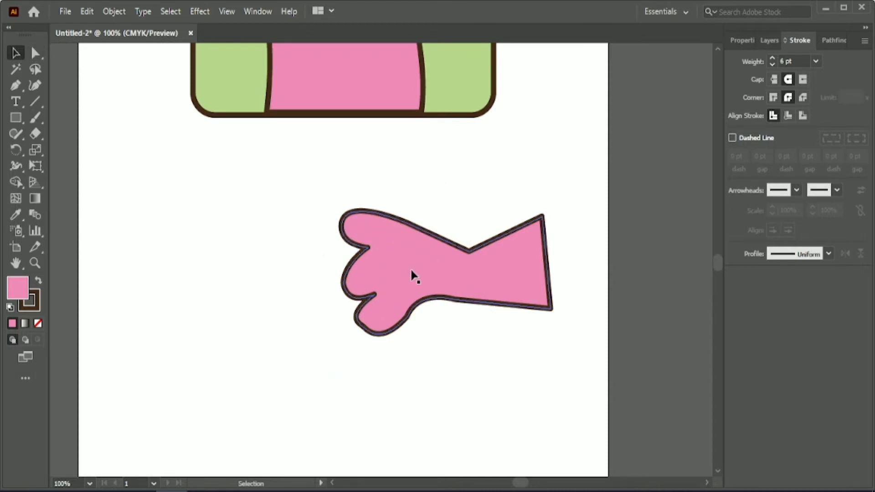
Step: Duplicate the pink wrapper end up and to the right, and recolour the copy with the candy's green style
left_click_drag(412, 274, 458, 256)
key("i")
left_click(201, 93)
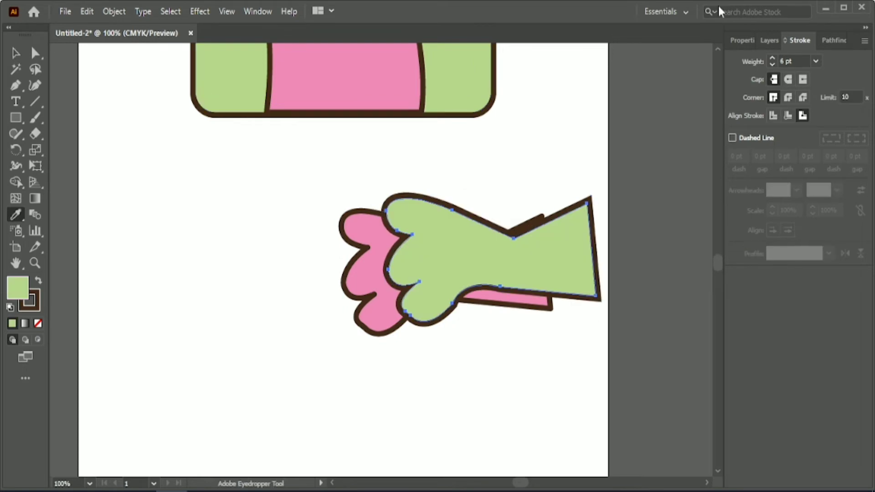
Step: Remove the stroke from the green wrapper copy
left_click(742, 40)
left_click(725, 207)
left_click(776, 212)
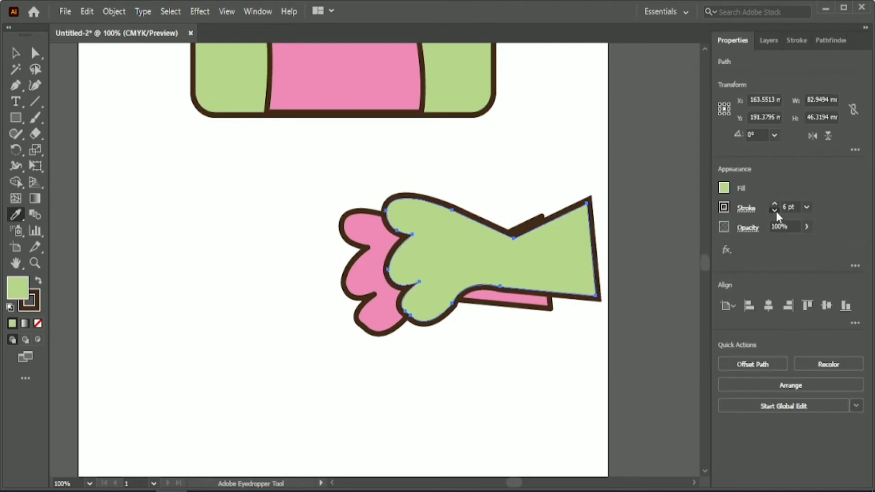
left_click(775, 211)
left_click(616, 170)
left_click(476, 91)
left_click(774, 210)
key("v")
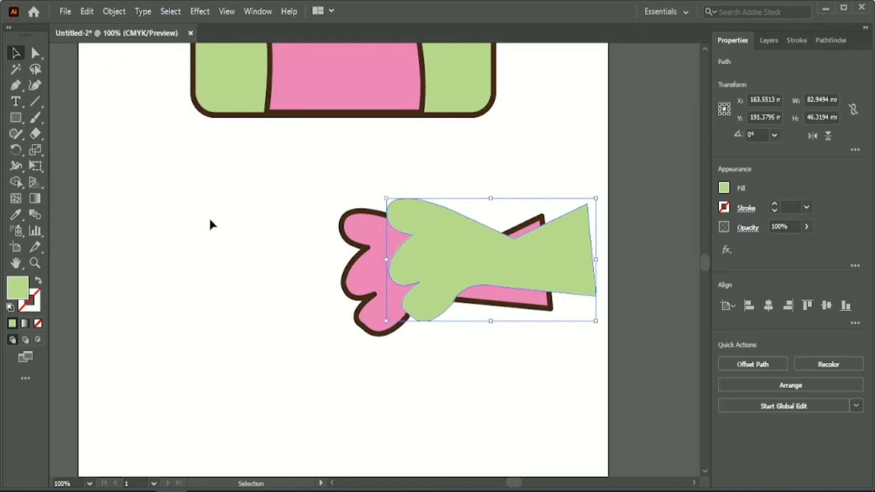
Step: Scale the green copy down to about 49 mm wide and position it inside the pink wrapper end as an inner detail
left_click_drag(491, 199, 432, 263)
left_click_drag(452, 231, 451, 228)
key("Left")
key("Left")
key("Left")
key("Left")
key("Left")
key("Left")
key("Left")
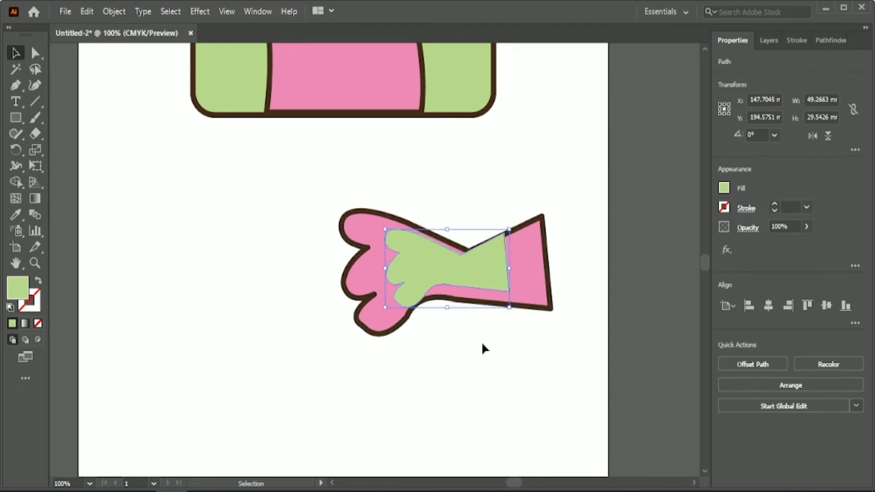
left_click_drag(446, 229, 447, 224)
Step: Group the pink wrapper end with its green detail and move the group to the lower left of the candy body
left_click_drag(424, 195, 511, 347)
left_click(811, 418)
left_click_drag(448, 276, 179, 184)
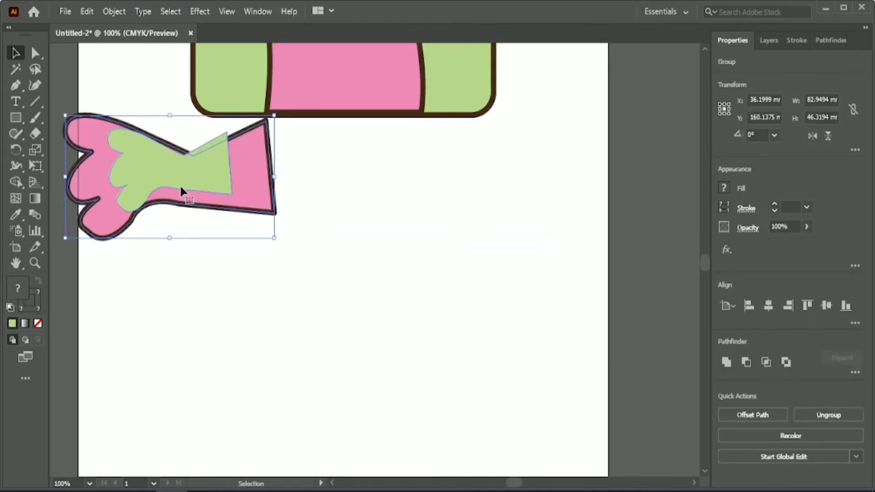
Step: Group the striped candy body and place it over the narrow part of the wrapper end, in front
scroll(180, 184, "up", 2)
left_click_drag(387, 228, 323, 166)
left_click(829, 414)
left_click_drag(369, 100, 338, 233)
right_click(354, 234)
mouse_move(456, 400)
left_click(528, 401)
Step: Nudge the wrapper end slightly right and align it with the candy body on their vertical centers
left_click_drag(132, 334, 333, 236)
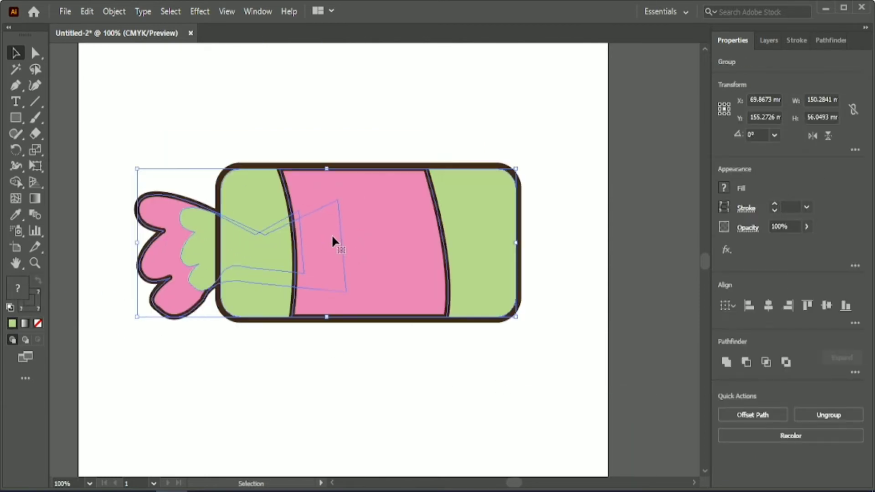
left_click(376, 358)
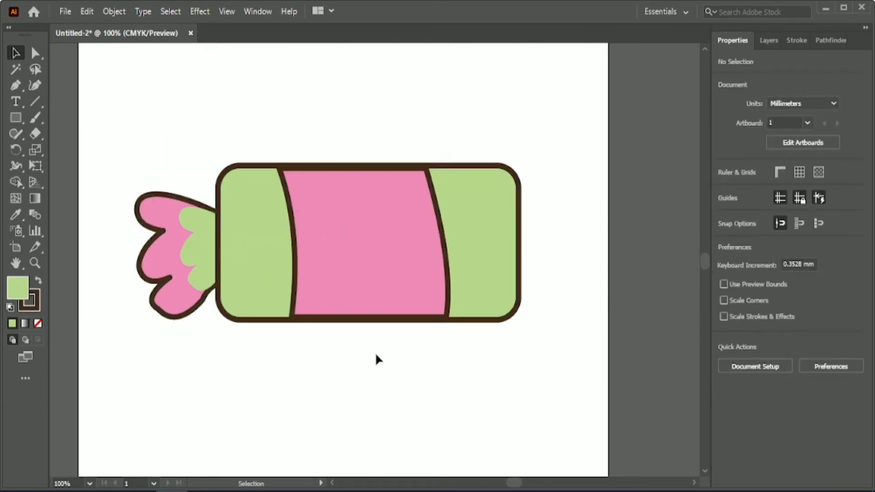
left_click(182, 230)
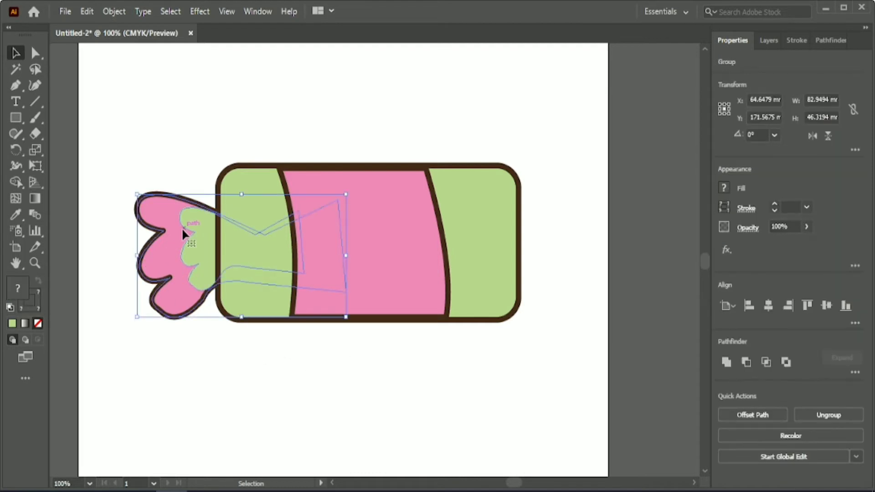
key("Right")
left_click_drag(204, 143, 338, 287)
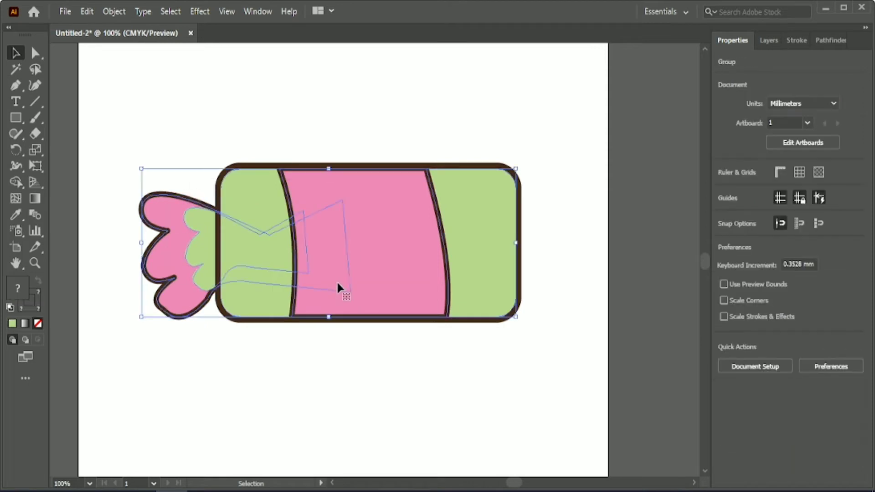
left_click(827, 306)
left_click(441, 365)
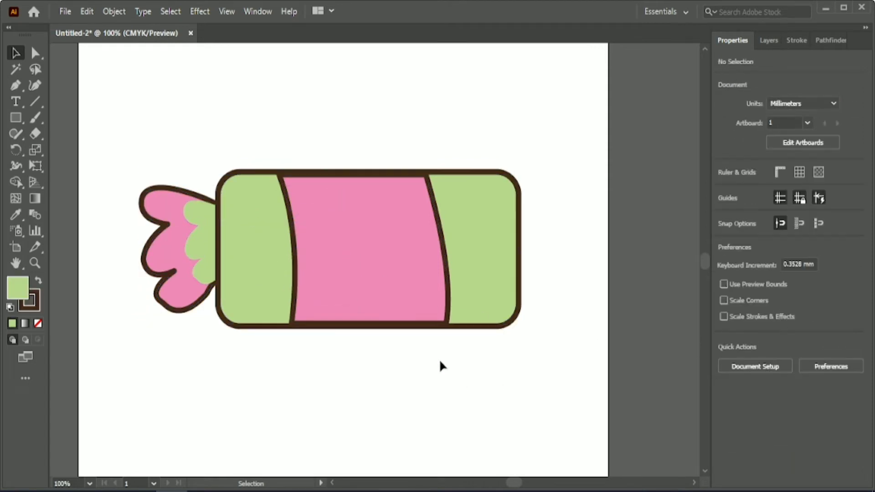
Step: Nudge the wrapper end left to an X position of about 63.24 mm
left_click(188, 260)
key("Left")
key("Left")
key("Left")
key("Left")
key("Left")
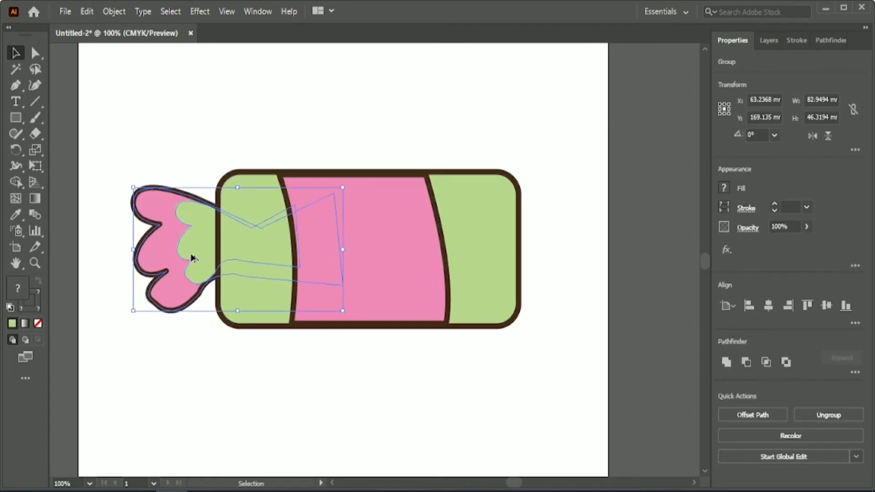
Step: Duplicate the wrapper end to the right side of the candy body and reflect the copy across the vertical axis
left_click_drag(191, 259, 490, 289)
right_click(488, 289)
mouse_move(553, 199)
left_click(655, 198)
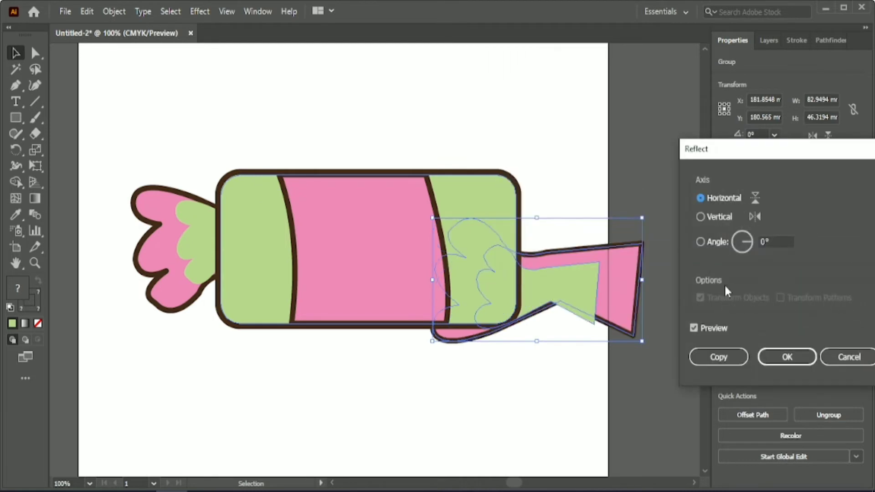
left_click(701, 217)
left_click(787, 356)
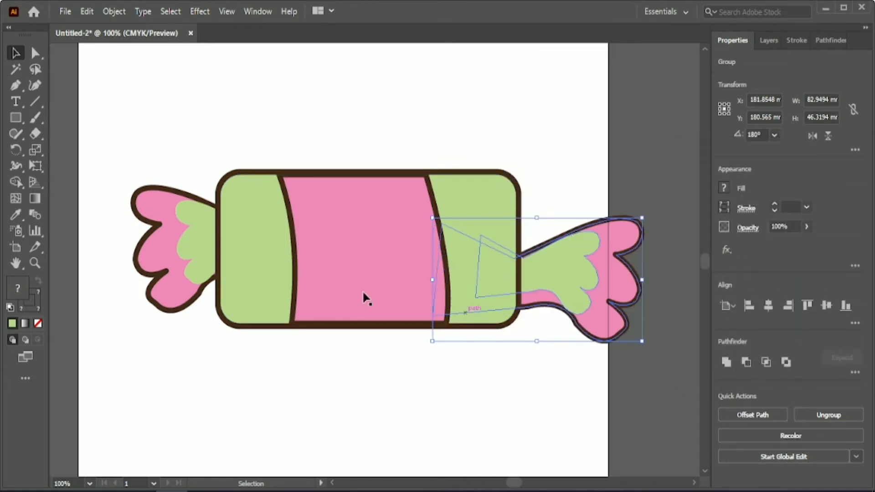
Step: Align the tops of both wrapper ends, using the left wrapper end as the key object
left_click(184, 238, "shift")
left_click(184, 238)
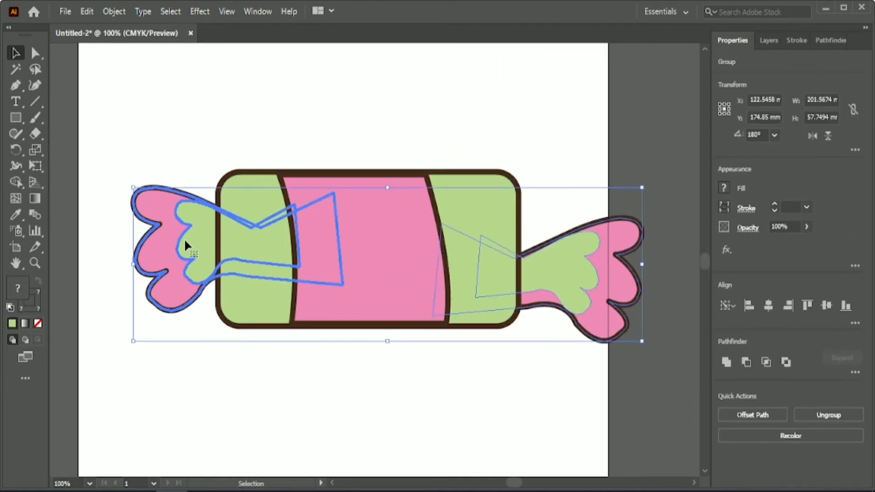
left_click(807, 308)
left_click(457, 387)
Step: Nudge the right wrapper end left to X about 166.33 mm so its narrow part tucks further behind the candy body
left_click(574, 232)
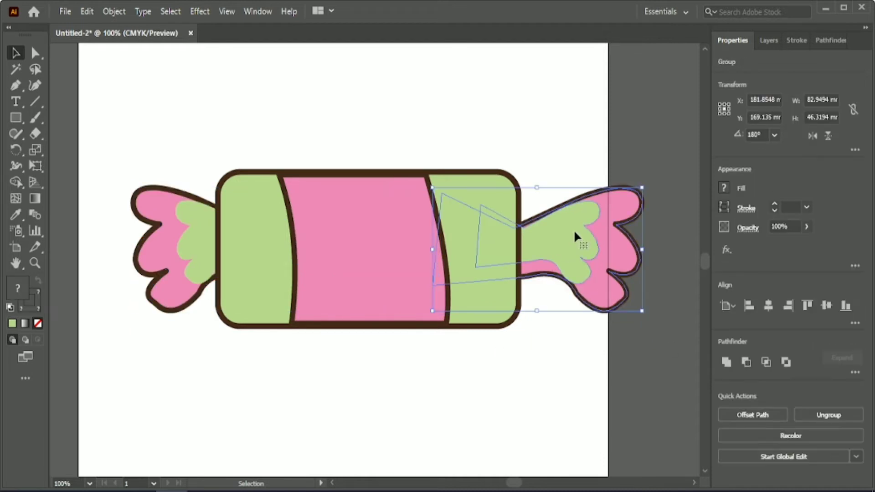
key("Left")
key("Left")
key("Left")
key("Left")
key("Left")
key("Left")
key("Left")
key("Left")
key("Left")
key("Left")
key("Left")
key("Left")
key("Left")
key("Left")
key("Left")
key("Left")
key("Left")
key("Left")
key("Left")
key("Left")
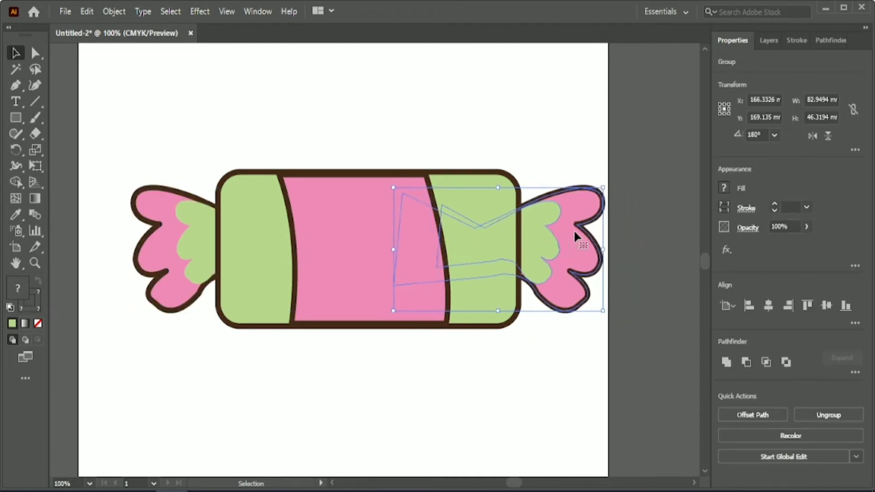
left_click(491, 366)
Step: Draw a closed Pen shape over the candy's lower right, its curved edge sweeping from the body's upper right to its lower left corner
key("p")
left_click(527, 166)
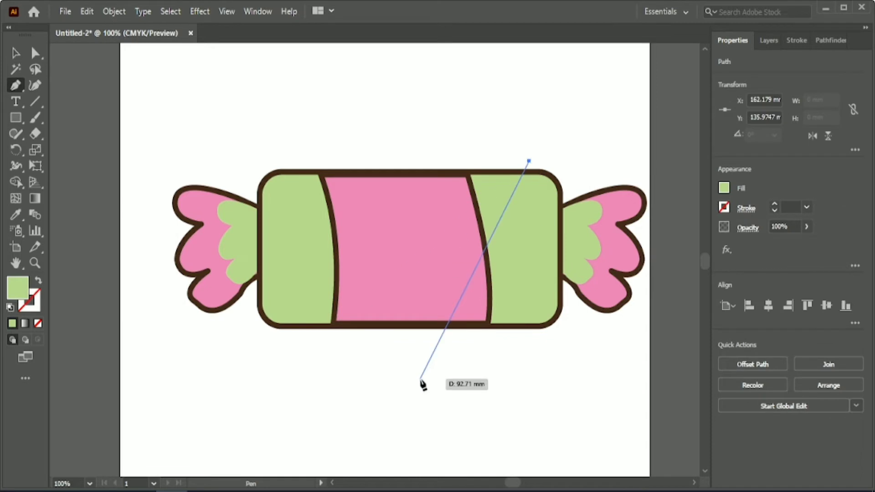
scroll(422, 382, "down", 1)
left_click_drag(309, 338, 94, 352)
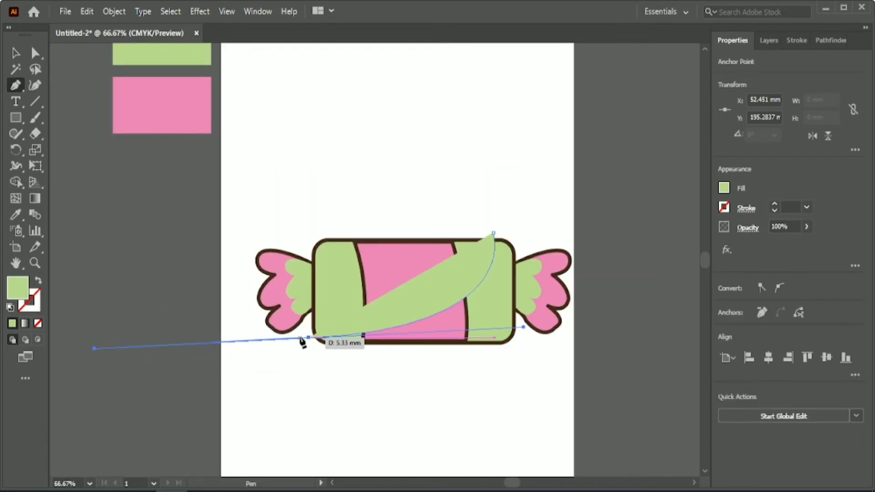
left_click_drag(309, 338, 432, 424)
left_click(430, 421)
left_click(617, 420)
left_click(572, 195)
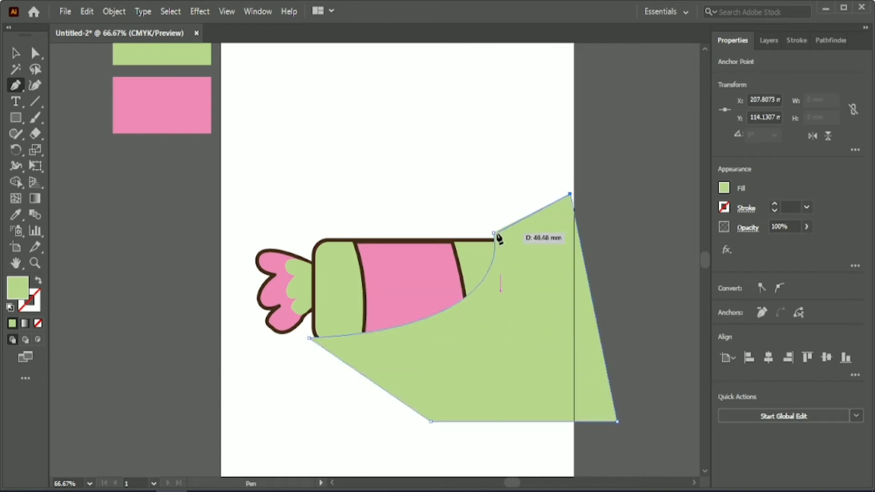
left_click(494, 234)
Step: Use the Shape Builder to remove the part of the new shape that lies outside the candy body
key("v")
left_click(335, 275, "shift")
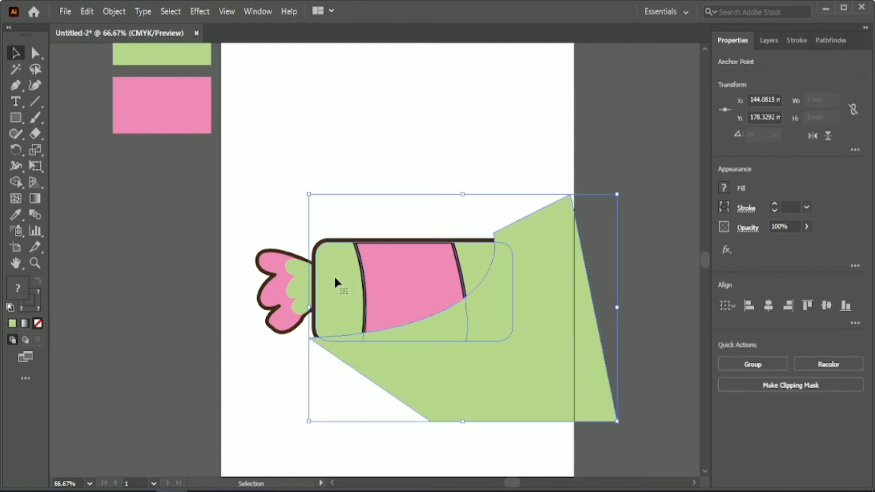
key("shift+m")
left_click(478, 395, "alt")
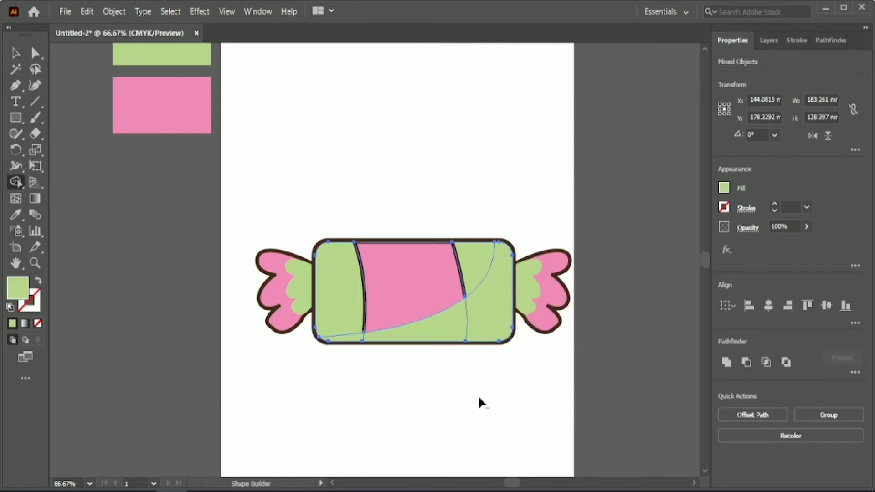
left_click(15, 53)
left_click(534, 217)
Step: Fill the curved shadow shape with dark grey and lower its opacity to 55%
left_click(488, 317)
left_click(724, 188)
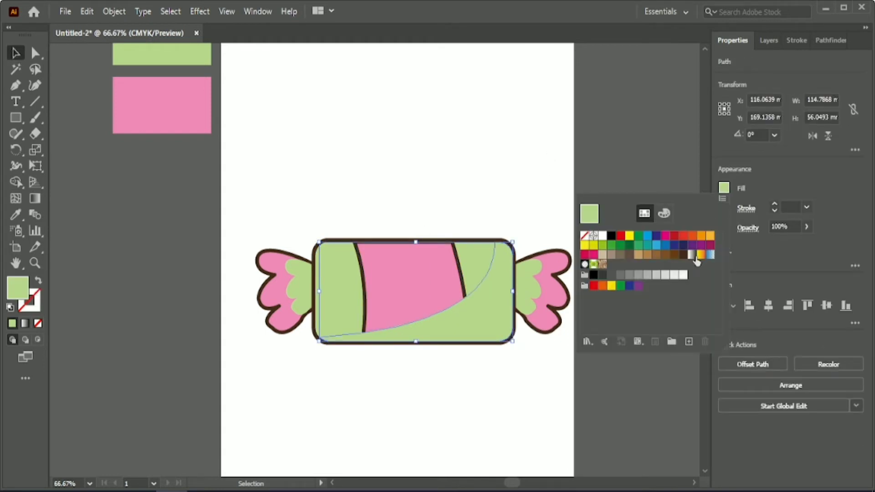
left_click(603, 276)
left_click(793, 226)
key("shift+Down")
key("shift+Down")
key("shift+Down")
key("shift+Down")
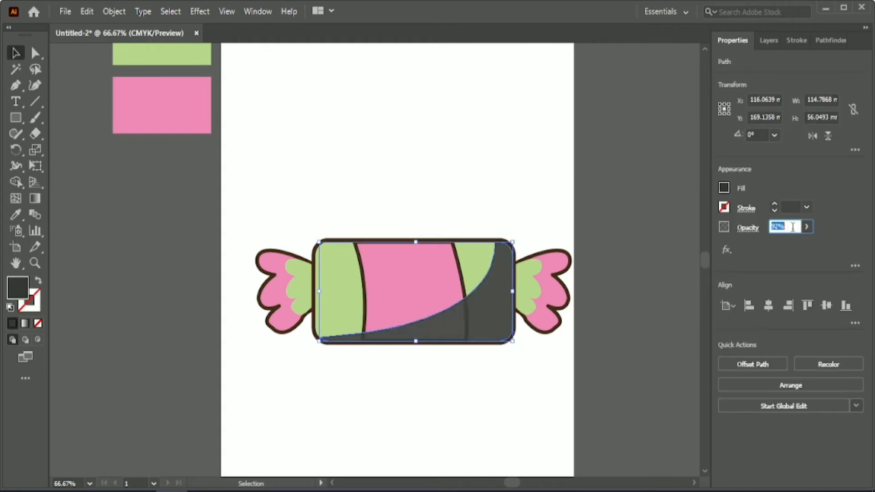
key("Down")
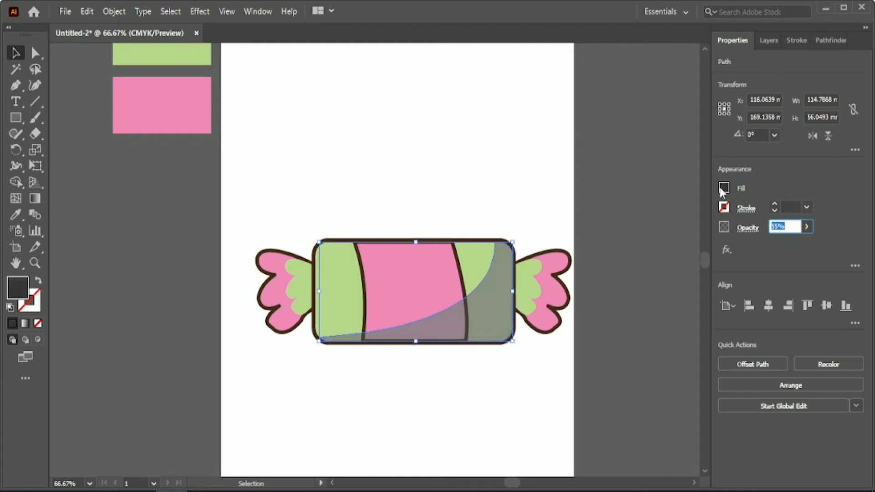
Step: Try lighter grey fills on the curved shadow shape
left_click(722, 188)
left_click(621, 275)
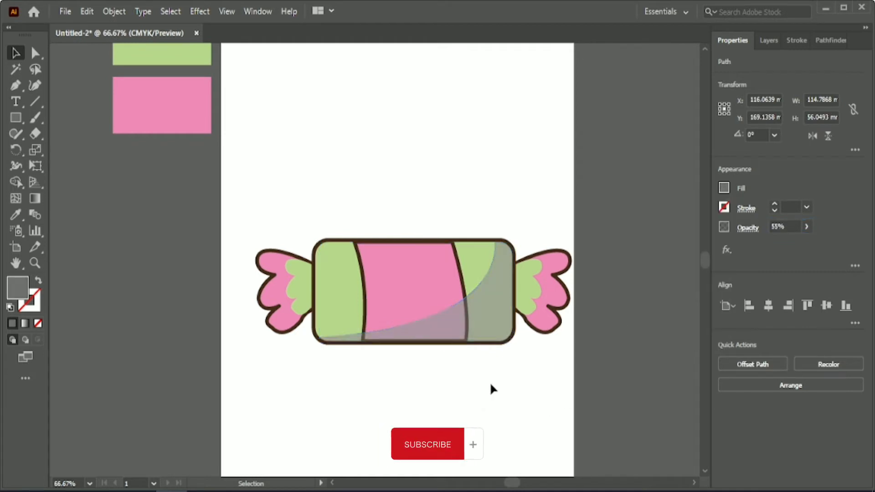
left_click(723, 188)
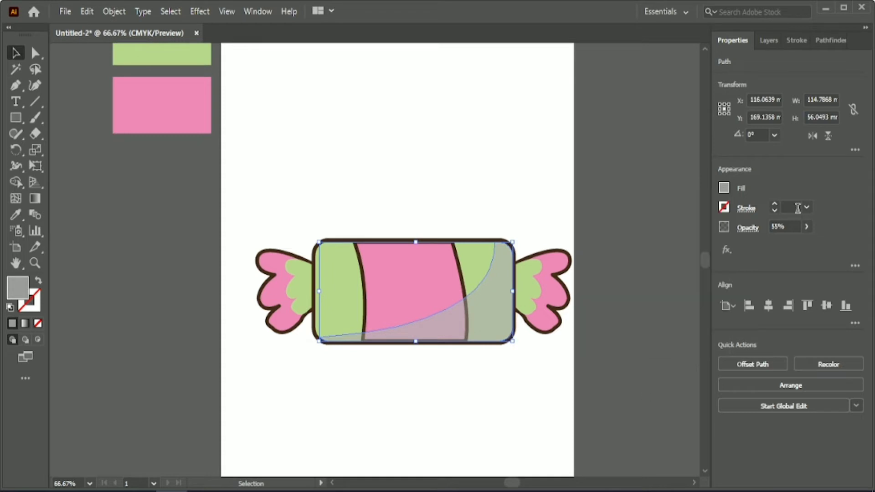
left_click(719, 188)
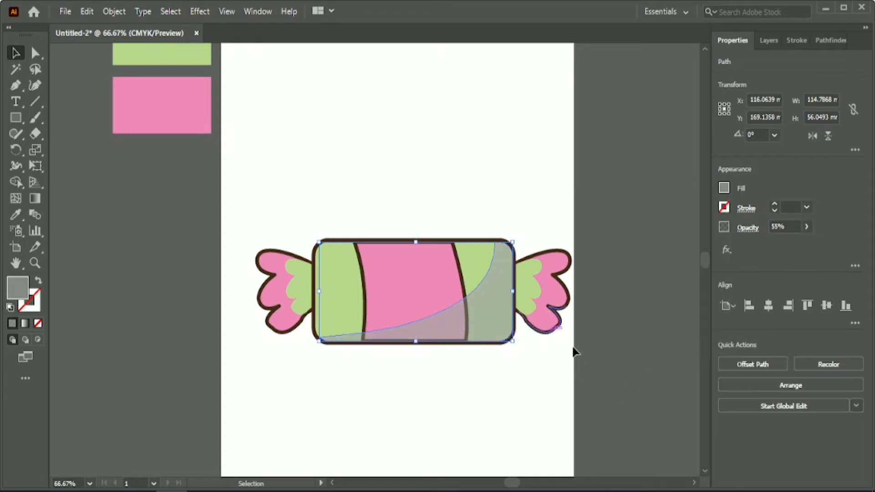
left_click(515, 395)
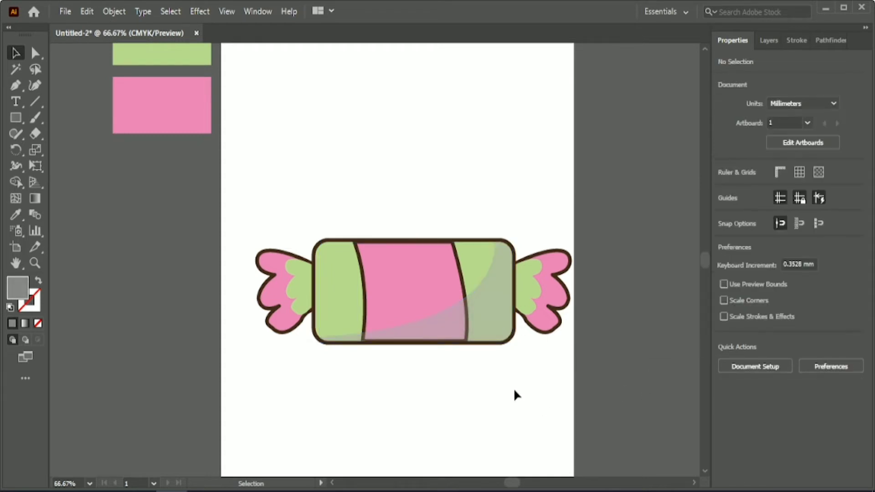
Step: Set the curved shadow's opacity to 39% and its fill to black
left_click(474, 319)
left_click(723, 187)
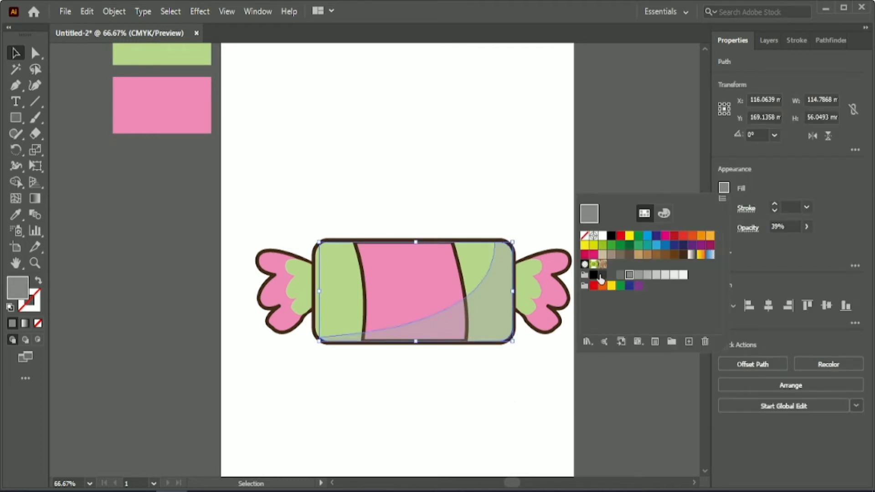
left_click(594, 275)
left_click(465, 420)
key("ctrl+1")
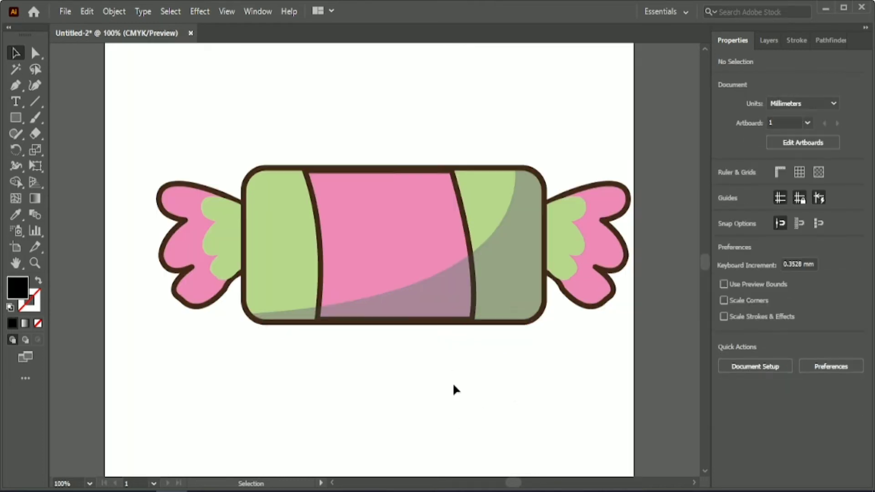
Step: Draw an upright ellipse about 15 mm wide and 27 mm tall above the candy and give it the body shadow's appearance
left_click_drag(14, 122, 59, 149)
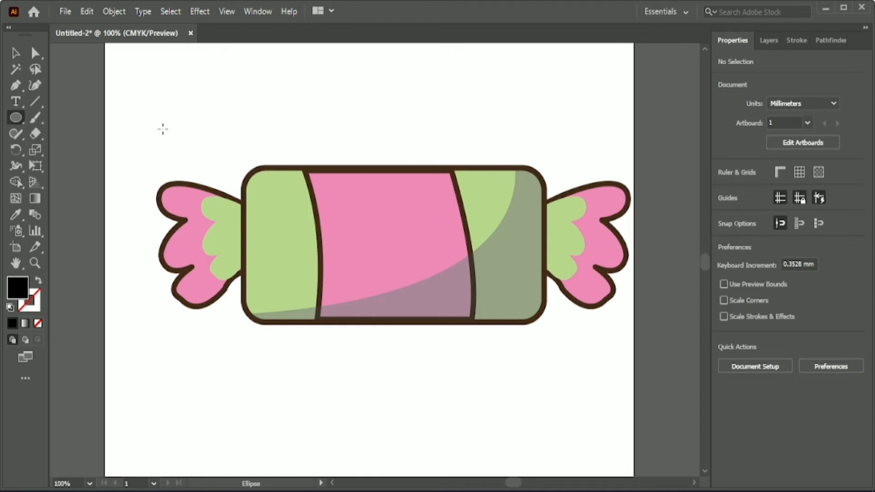
left_click_drag(234, 59, 272, 129)
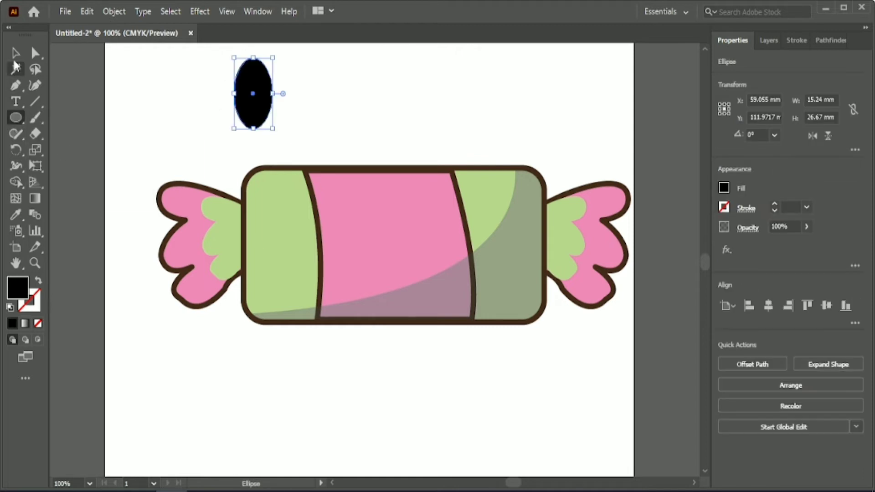
left_click(15, 214)
left_click(455, 304)
key("v")
left_click(205, 90)
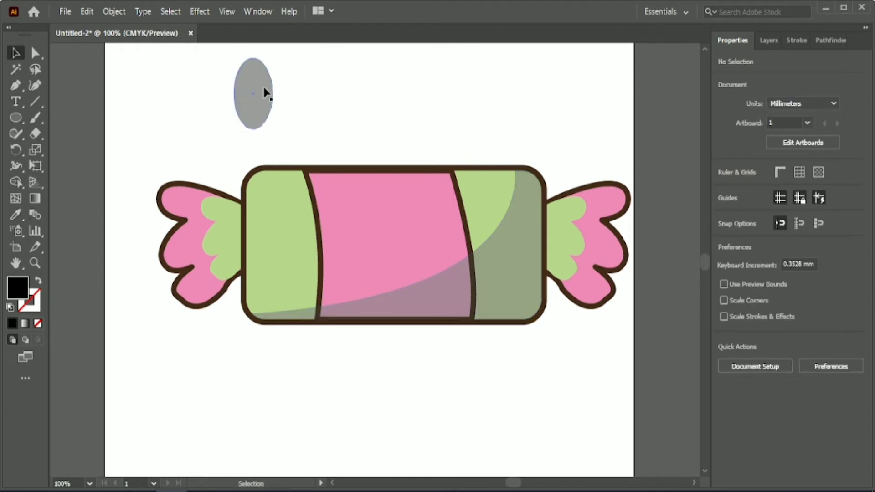
Step: Position the shadow ellipse over the joint of the left wrapper end and duplicate it over the right joint
left_click_drag(264, 91, 258, 229)
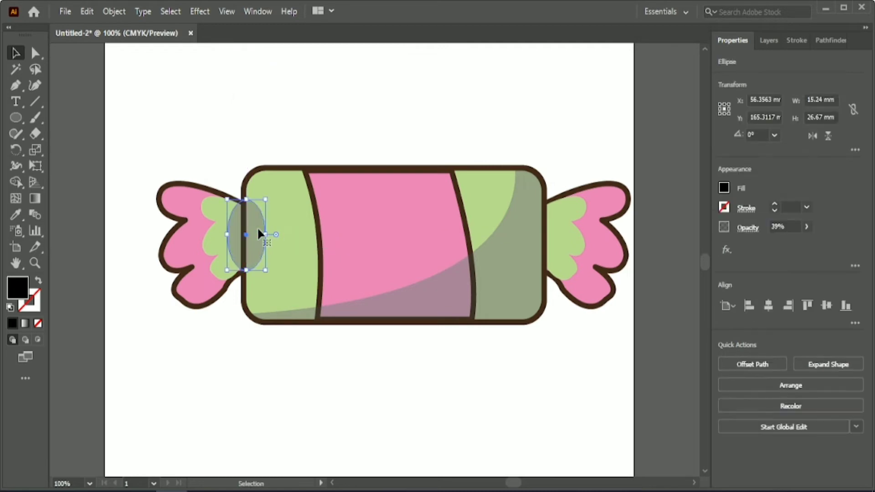
key("Right")
key("Right")
key("Right")
key("Right")
key("Right")
key("Right")
left_click_drag(244, 273, 545, 248)
Step: Ungroup the wrapper ends on both sides of the candy
left_click(594, 265, "shift")
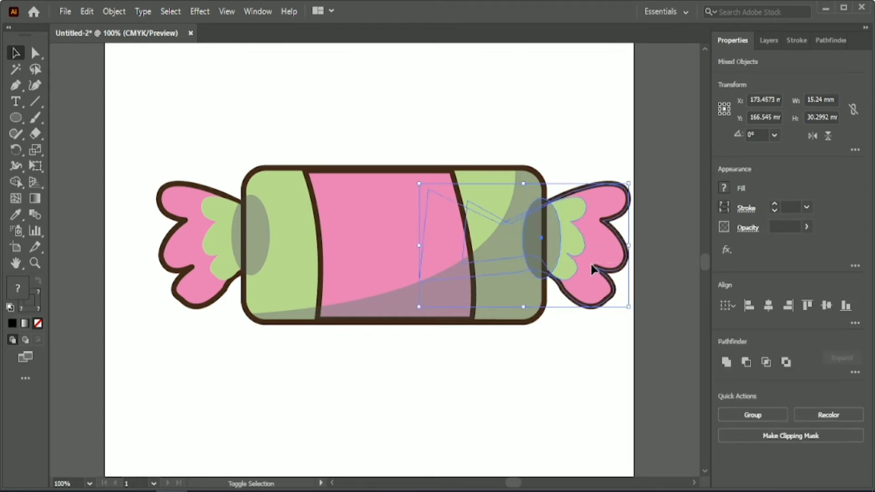
left_click(202, 245, "shift")
left_click(190, 248)
left_click(616, 253, "shift")
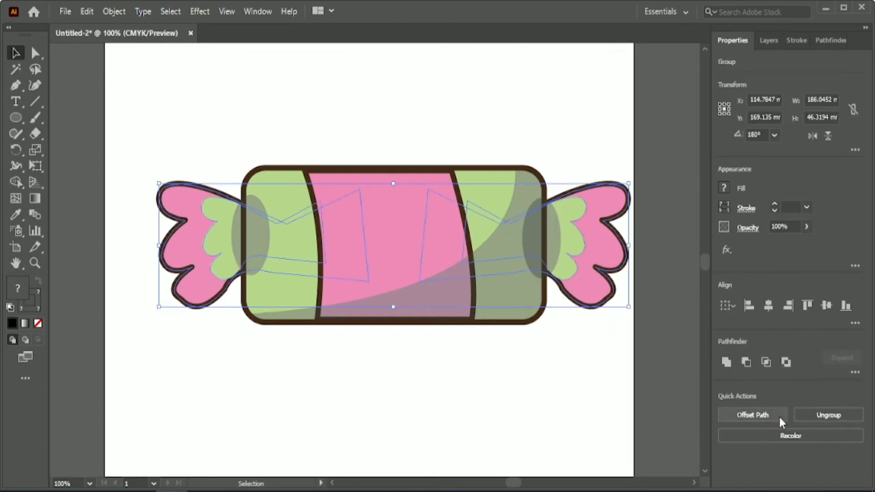
left_click(669, 410)
left_click(600, 278)
left_click(805, 419)
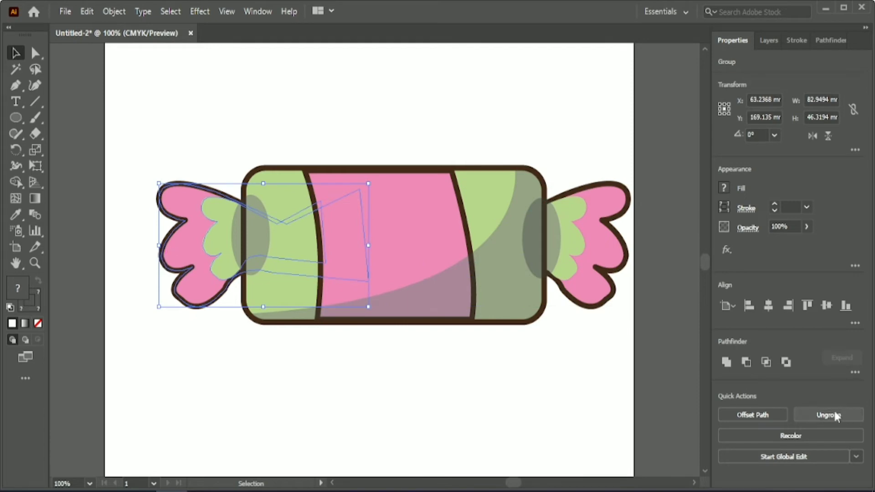
left_click(570, 327)
left_click_drag(557, 234, 557, 234)
left_click(284, 101)
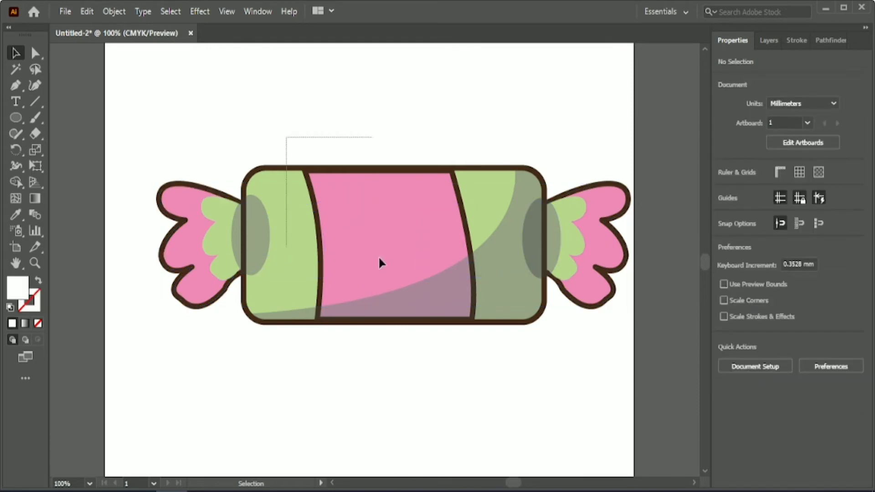
Step: Bring the candy body and its curved shadow in front of the two shadow ellipses
left_click_drag(380, 263, 465, 287)
left_click(405, 309)
left_click(303, 146)
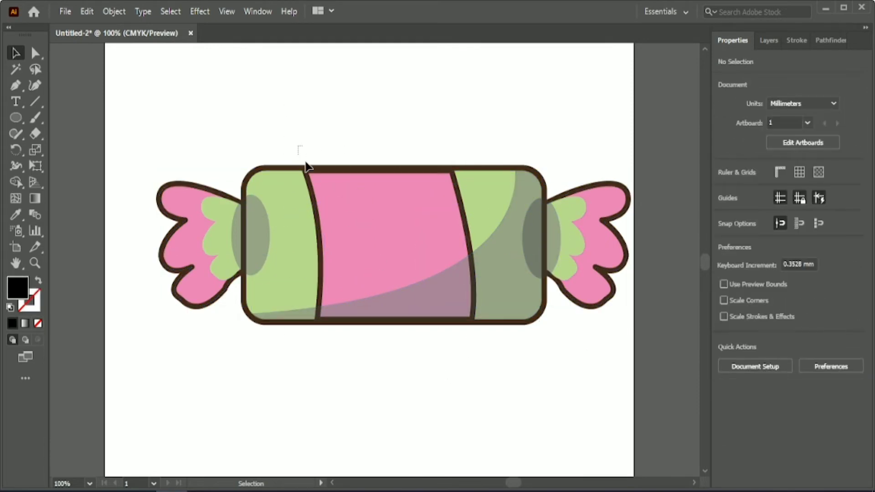
left_click(438, 308)
right_click(436, 295)
mouse_move(529, 231)
left_click(597, 227)
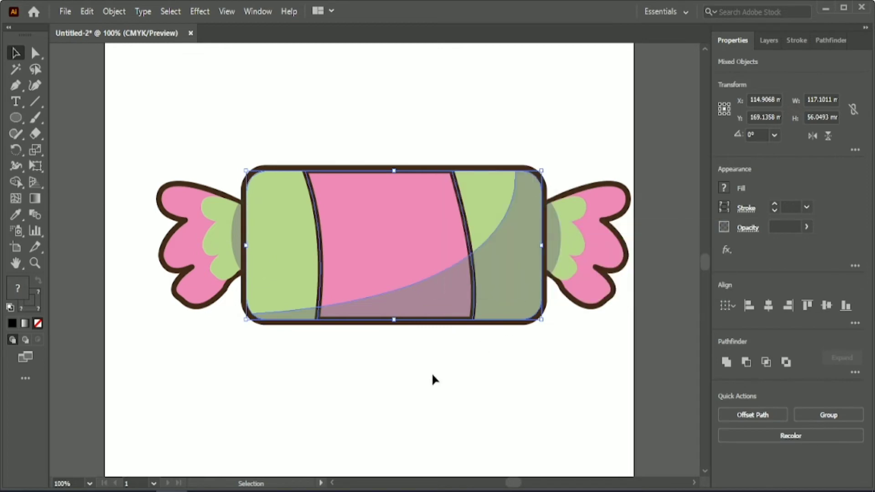
Step: Nudge the shadow ellipse at the right wrapper joint slightly toward the candy body
left_click(431, 373)
left_click(559, 234)
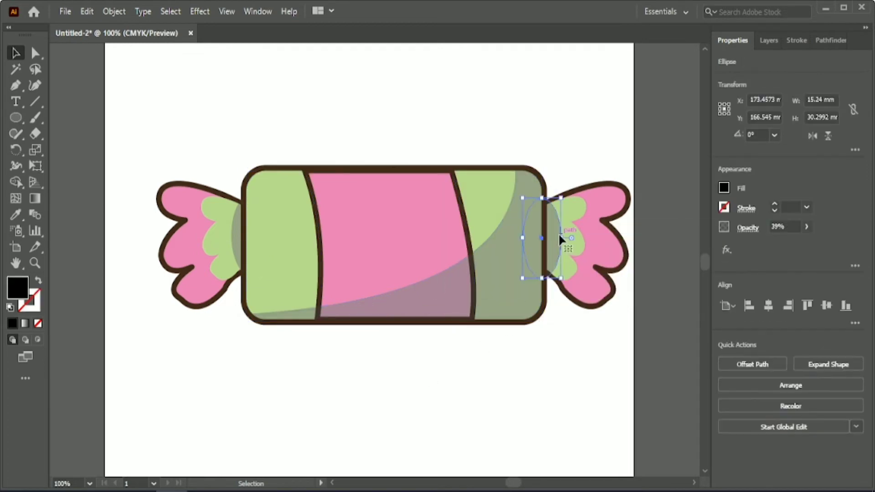
left_click(472, 367)
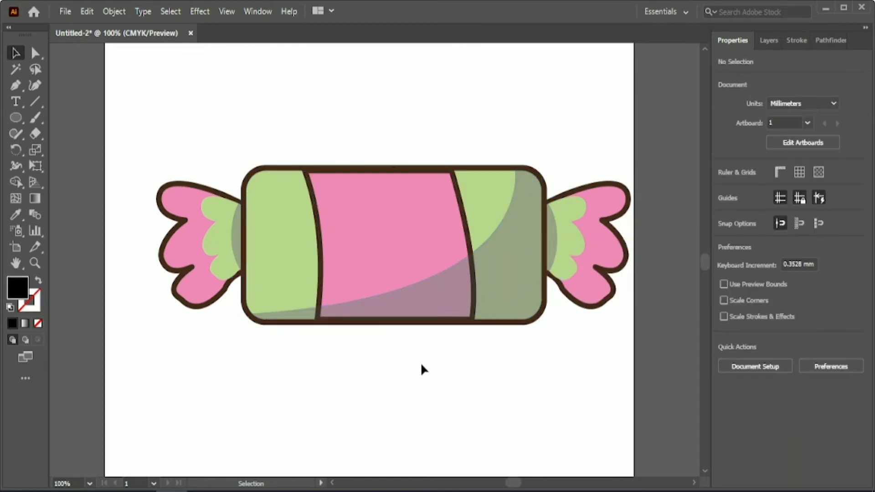
Step: Draw a black circle about 11 mm wide above the candy and two small dots about 2 mm wide to its left
key("l")
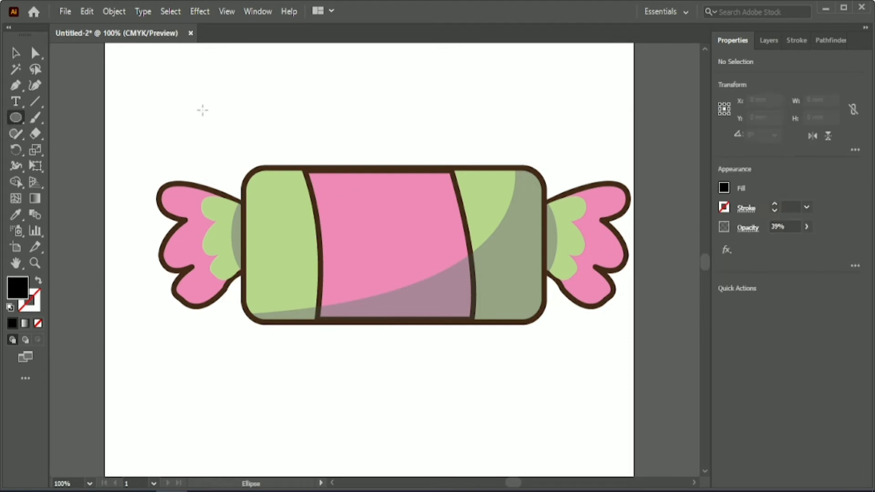
left_click_drag(261, 94, 270, 98)
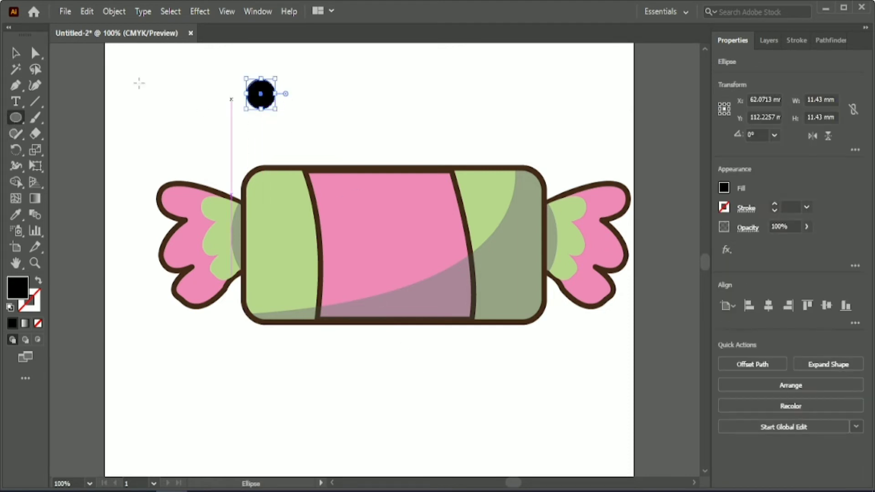
left_click_drag(176, 94, 178, 98)
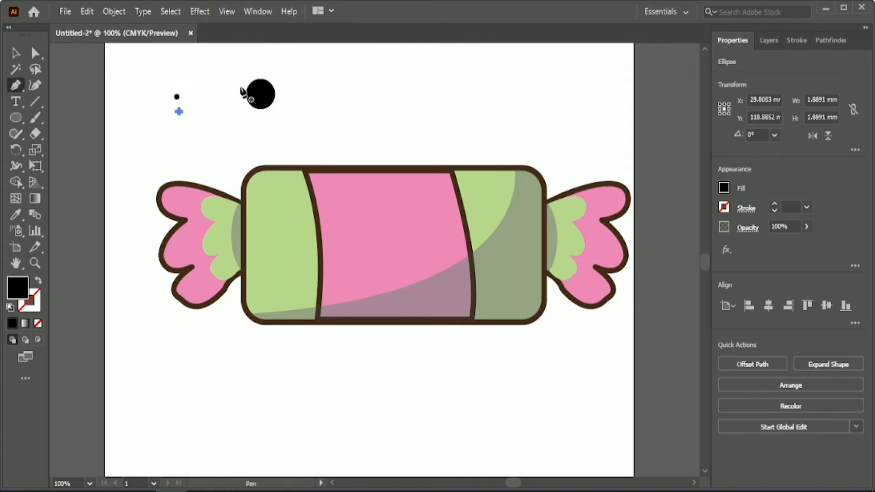
Step: Draw a curved eyebrow over the black circle with no fill and a black 5 pt stroke with rounded ends
left_click(236, 75)
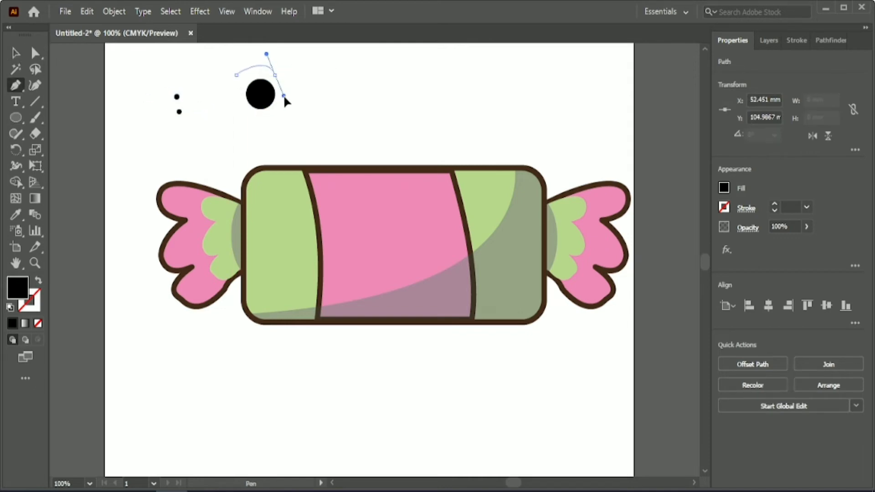
left_click_drag(294, 94, 297, 93)
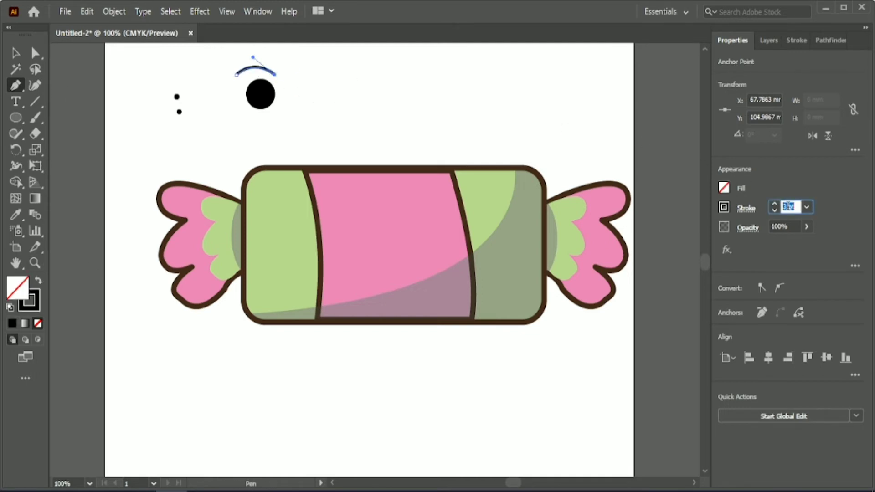
left_click(796, 42)
left_click(789, 79)
left_click(789, 96)
left_click(733, 41)
left_click(15, 53)
left_click(135, 147)
Step: Fill the two small dots beside the eye with white
left_click_drag(168, 92, 186, 116)
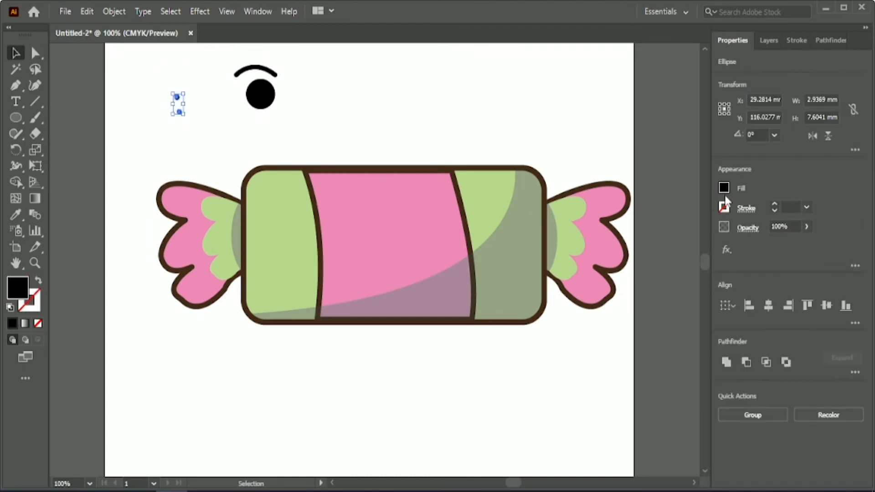
left_click(723, 187)
left_click(603, 236)
left_click(179, 102)
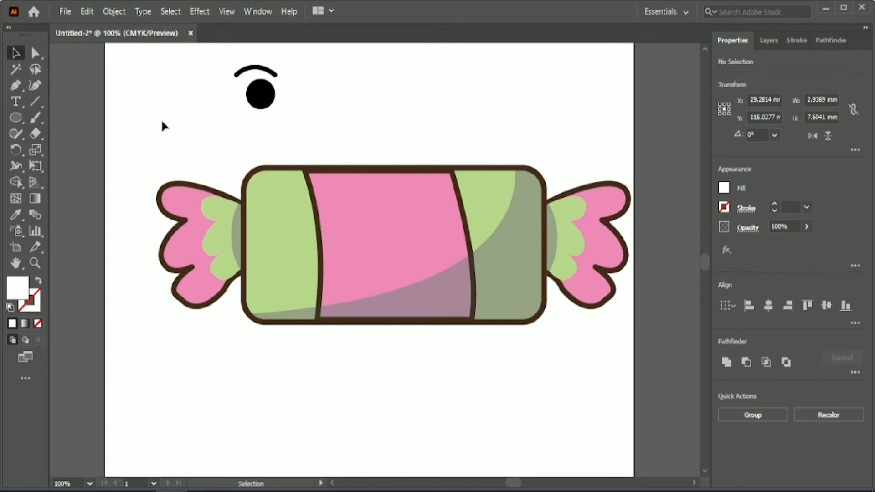
left_click(178, 105)
Step: Tilt the eyebrow about 13° and position it just above the black eye circle
scroll(246, 161, "up", 3)
left_click(243, 138)
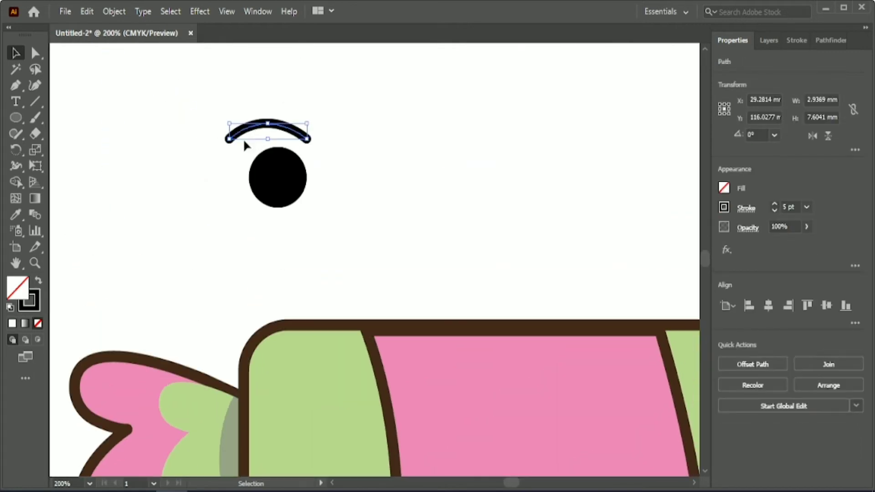
left_click_drag(224, 141, 227, 152)
key("Down")
key("Down")
key("Down")
Step: Place the two white dots inside the black eye as highlights, enlarging the upper one to about 4 mm wide
left_click_drag(55, 124, 121, 219)
left_click_drag(109, 187, 276, 183)
left_click(296, 238)
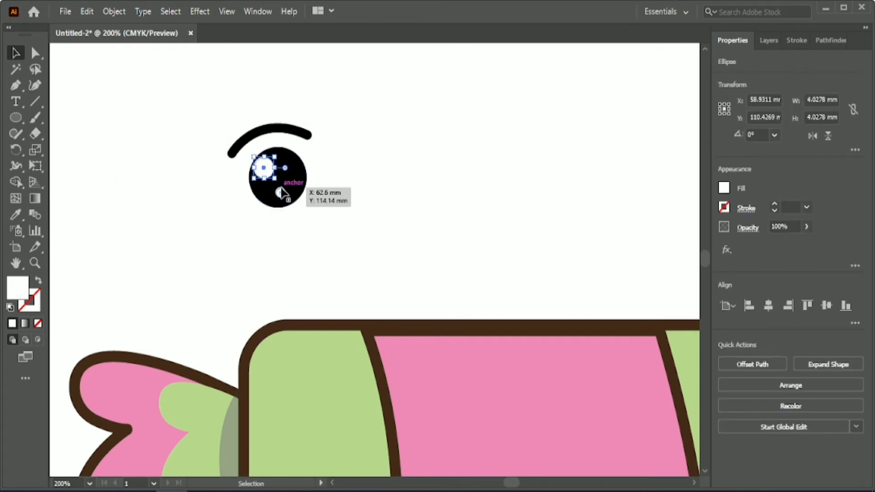
key("Right")
left_click(281, 188)
left_click(280, 193)
key("Up")
key("Up")
key("Up")
key("Up")
key("Up")
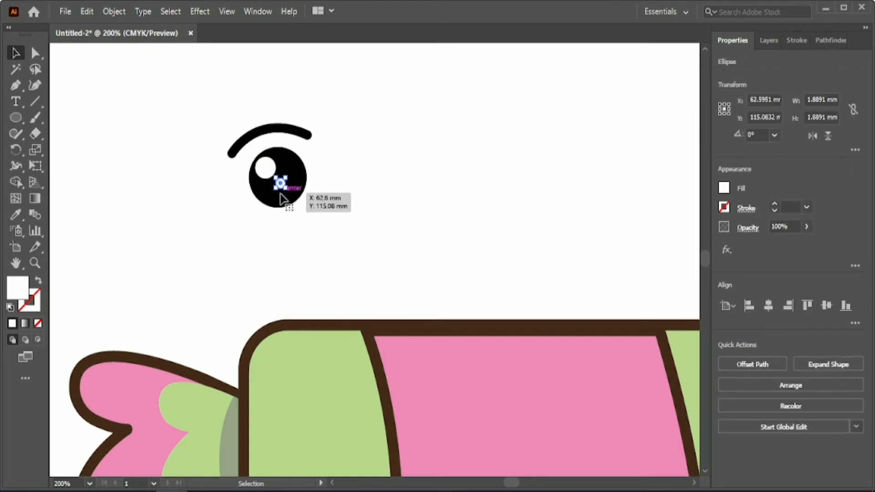
left_click(302, 226)
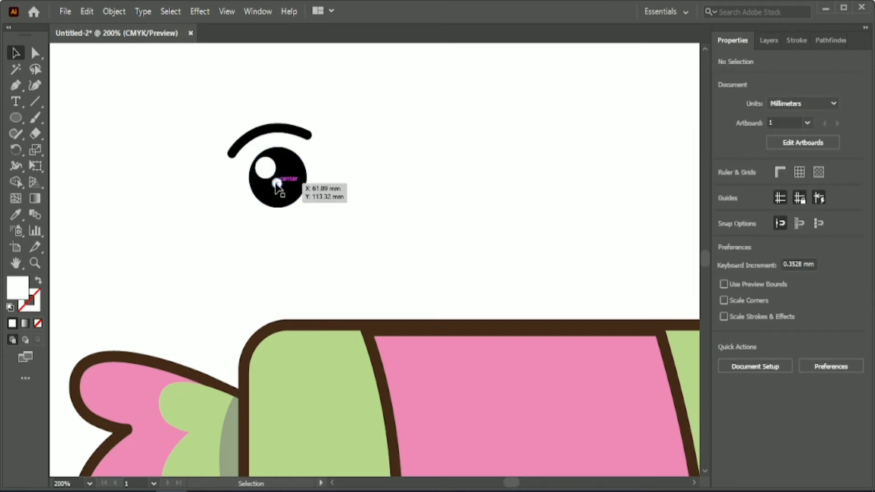
Step: Duplicate the small highlight at about 1.7 mm wide beside the large one and fine-tune the small highlights' positions
left_click_drag(277, 183, 281, 169)
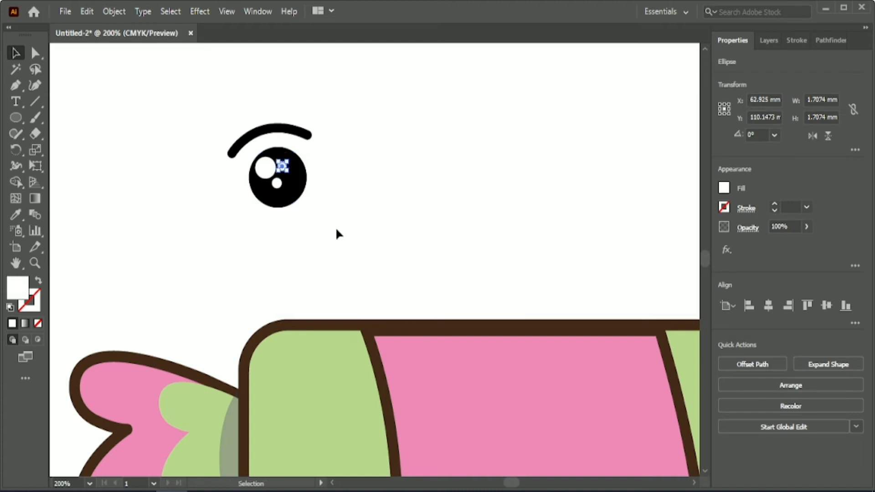
key("Left")
key("Right")
key("Up")
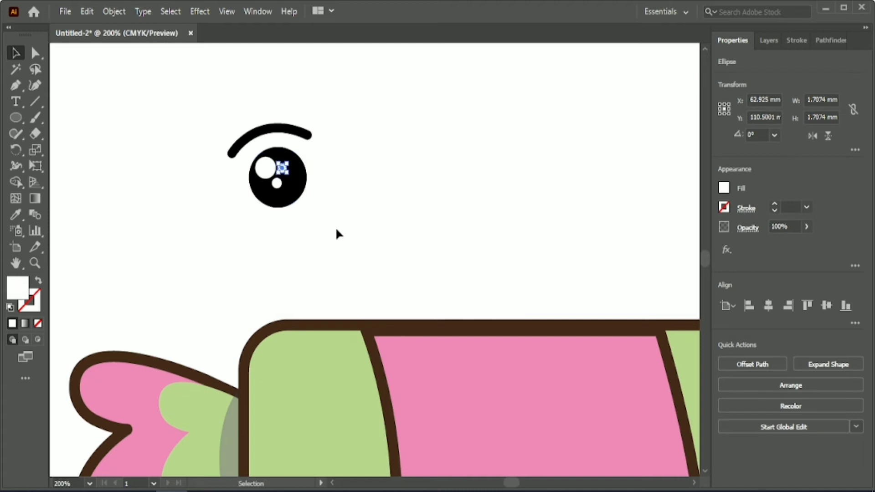
left_click(277, 186)
key("Up")
key("Right")
left_click(281, 234)
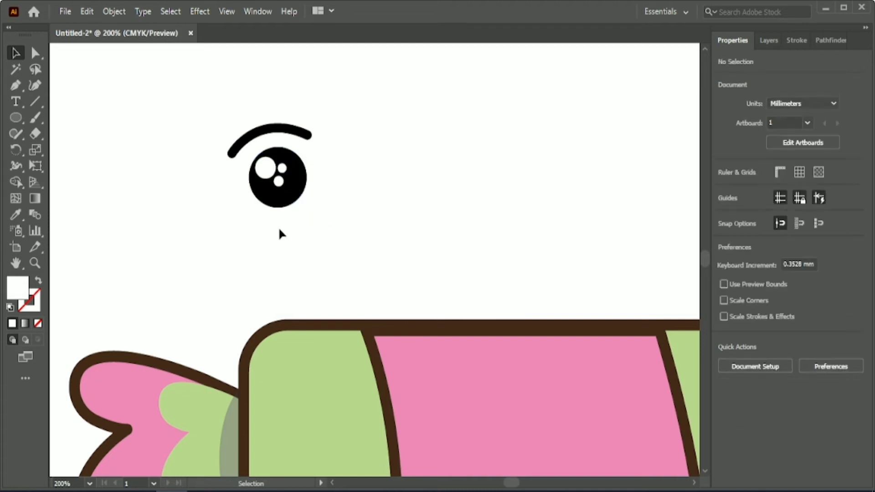
left_click(278, 180)
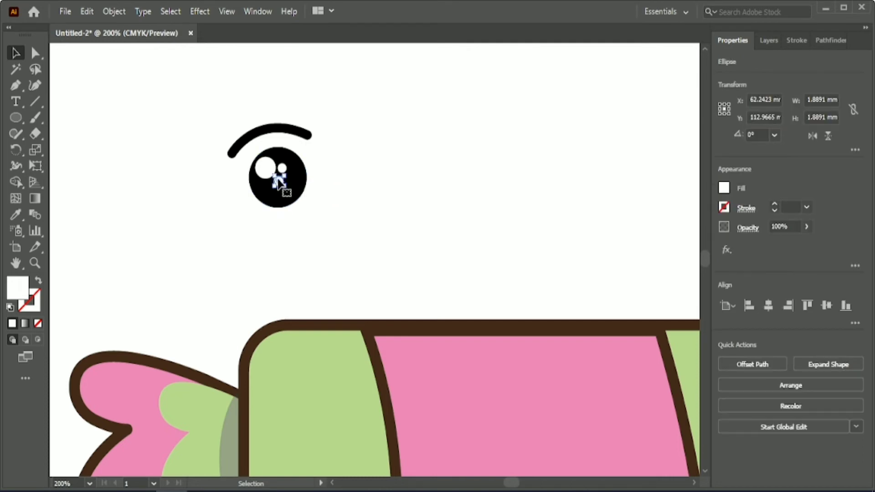
left_click(301, 226)
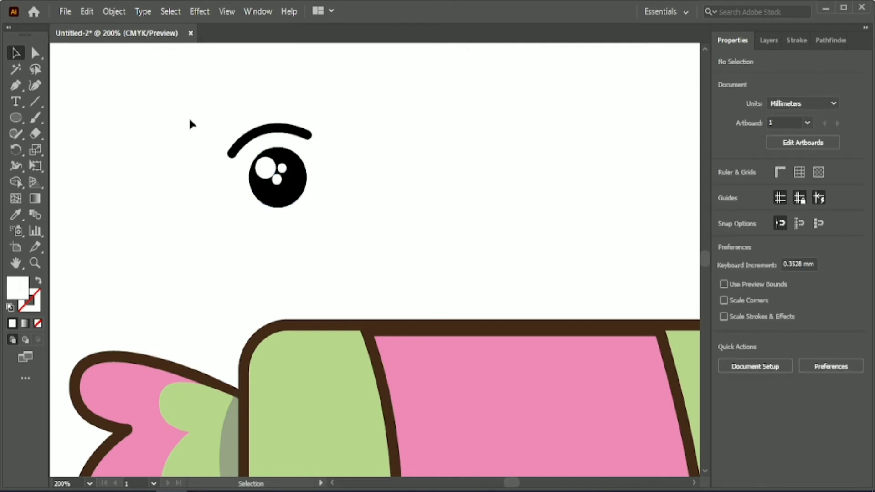
Step: Draw a flat ellipse about 20 mm wide and 8 mm tall beside the eye and fill it with magenta
key("l")
left_click_drag(146, 188, 249, 231)
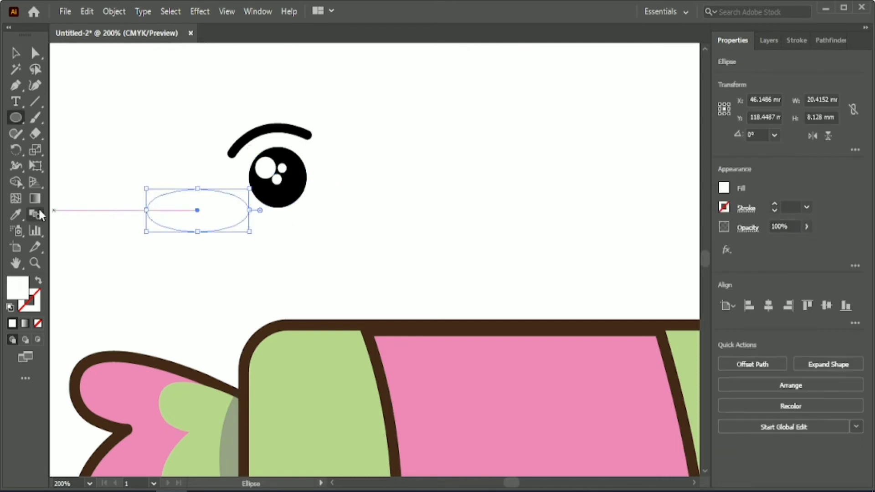
left_click(724, 188)
left_click(672, 237)
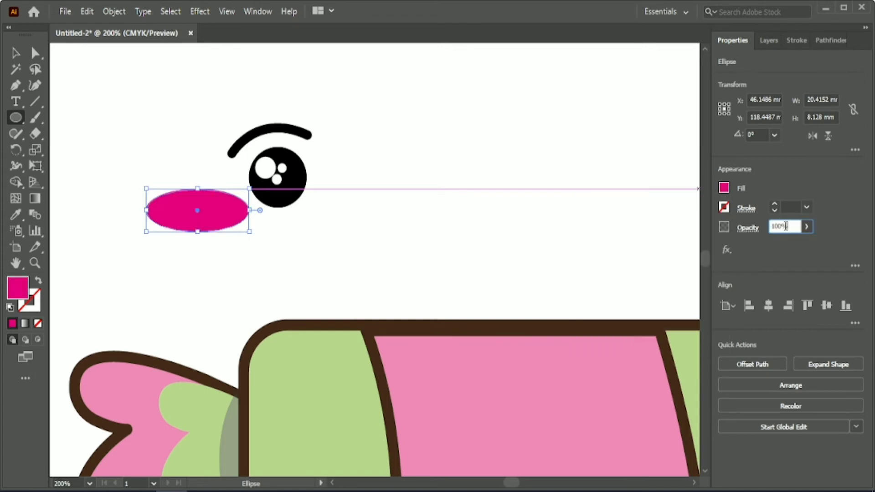
Step: Soften the cheek ellipse's fill to a medium pink and position the ellipse below and left of the eye
left_click(724, 188)
left_click(723, 187)
left_click(723, 186, "shift")
mouse_move(657, 256)
left_mouse_down()
mouse_move(649, 253)
mouse_move(668, 256)
left_mouse_up()
left_click(764, 170)
mouse_move(208, 211)
left_mouse_down()
mouse_move(214, 232)
mouse_move(204, 222)
mouse_move(212, 225)
left_mouse_up()
Step: Group the eyebrow, eye and cheek, move the group onto the candy's pink stripe and scale it to about 22 mm wide
left_click_drag(156, 88, 336, 252)
left_click(775, 416)
scroll(435, 190, "down", 1)
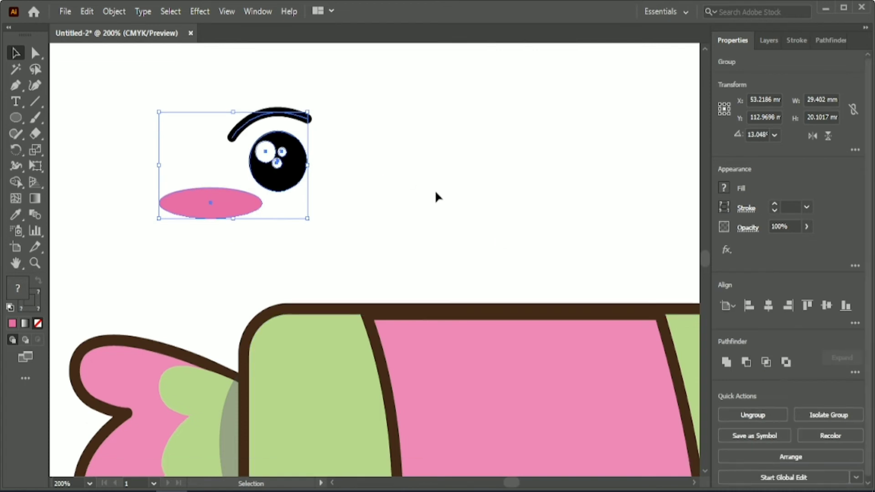
scroll(435, 191, "down", 2)
left_click_drag(506, 483, 511, 483)
left_click_drag(224, 179, 316, 304)
scroll(306, 319, "up", 2)
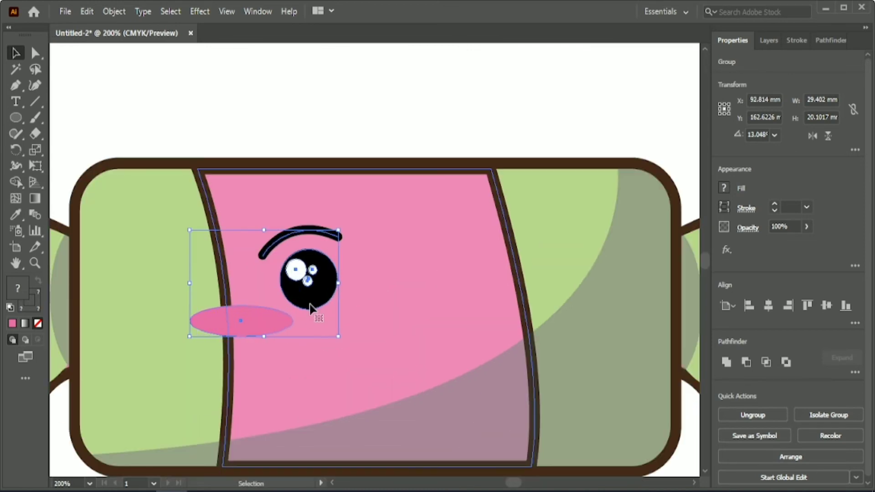
left_click_drag(191, 229, 214, 259)
Step: Move the eye group above the candy, ungroup it to thin the eyebrow's stroke, and regroup the parts
left_click_drag(325, 298, 342, 125)
left_click(730, 414)
left_click(347, 82)
left_click(791, 206)
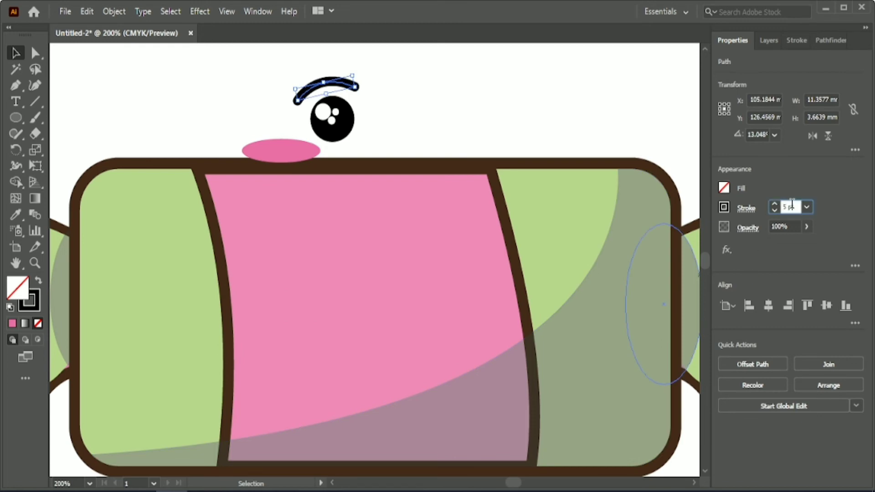
left_click_drag(255, 66, 374, 139)
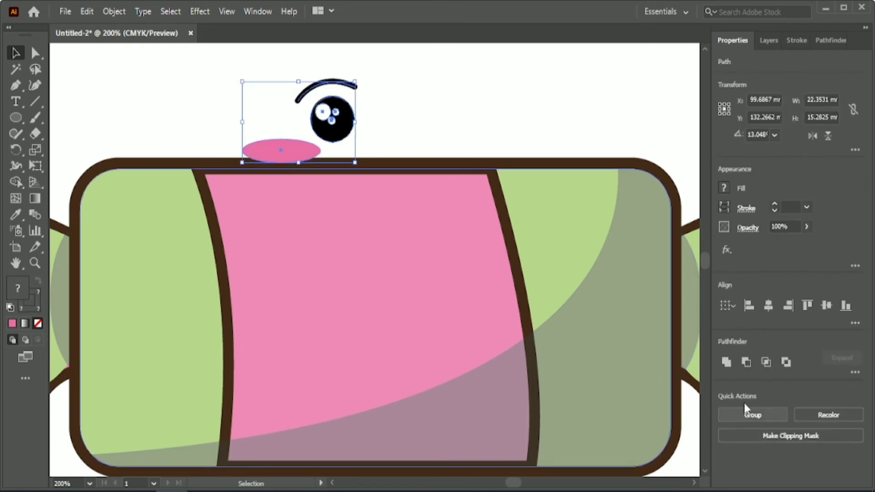
left_click(752, 412)
Step: Move the eye group onto the pink stripe and add a horizontally mirrored copy level with it on the right
left_click_drag(323, 105, 453, 304)
right_click(452, 304)
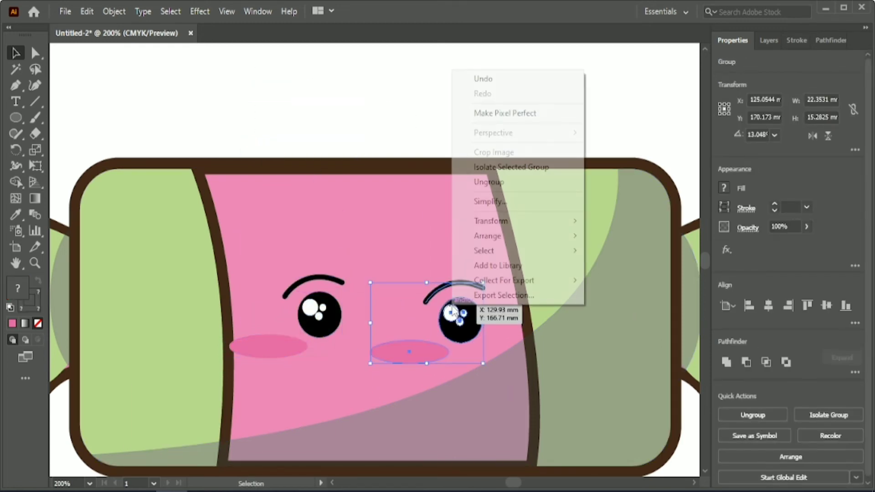
mouse_move(504, 228)
left_click(616, 270)
left_click(779, 358)
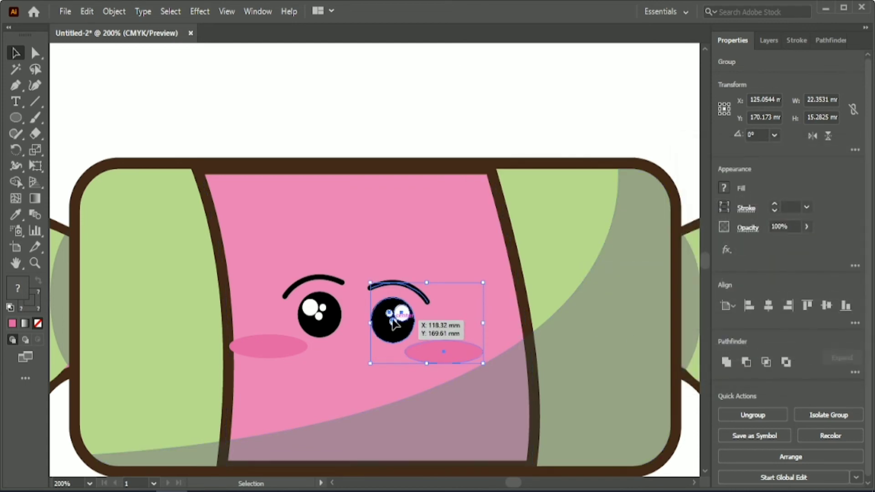
left_click_drag(390, 315, 433, 319)
Step: Group both eye groups into one face and center it horizontally on the candy body
left_click(320, 314, "shift")
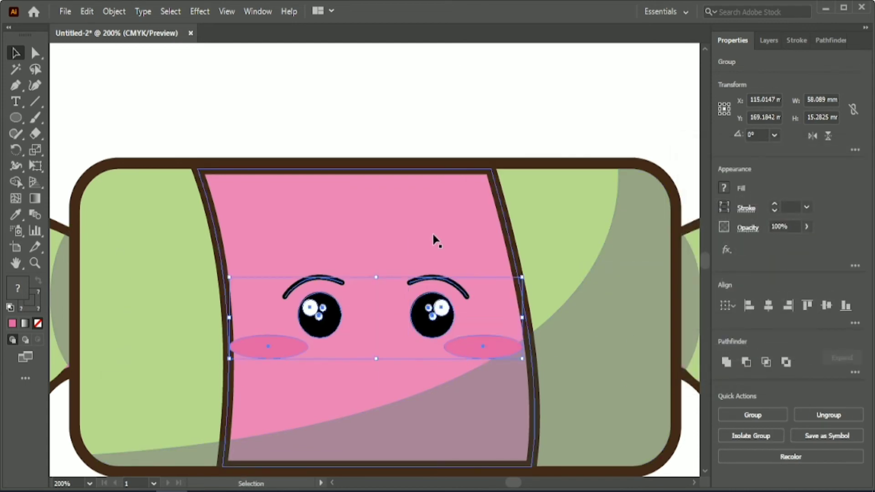
left_click(729, 415)
left_click(407, 239)
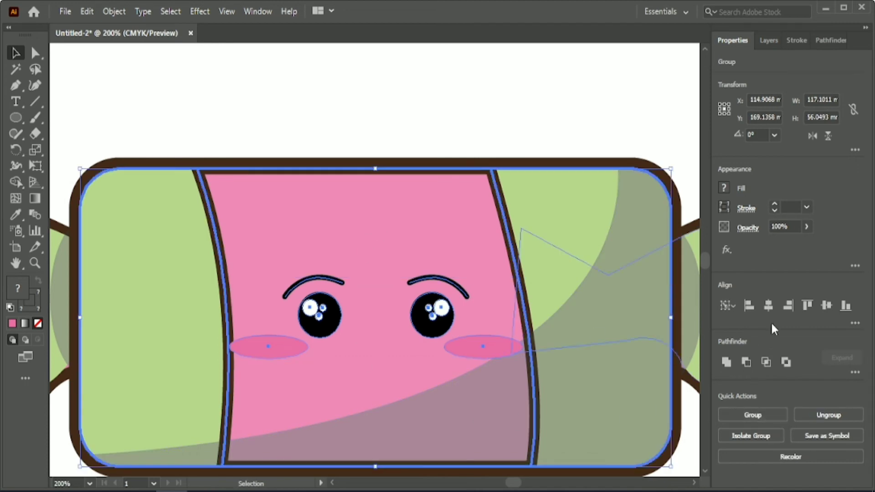
left_click(539, 120)
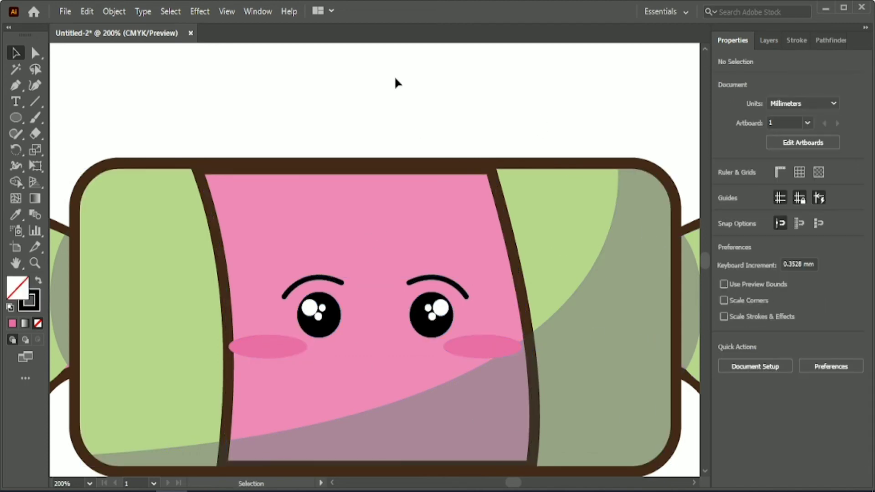
Step: Nudge the face group upward on the pink stripe
scroll(394, 79, "down", 3)
left_click(431, 264)
key("Up")
key("Up")
key("Up")
key("Up")
key("Up")
key("Up")
key("Up")
key("Up")
key("Up")
key("Up")
key("Up")
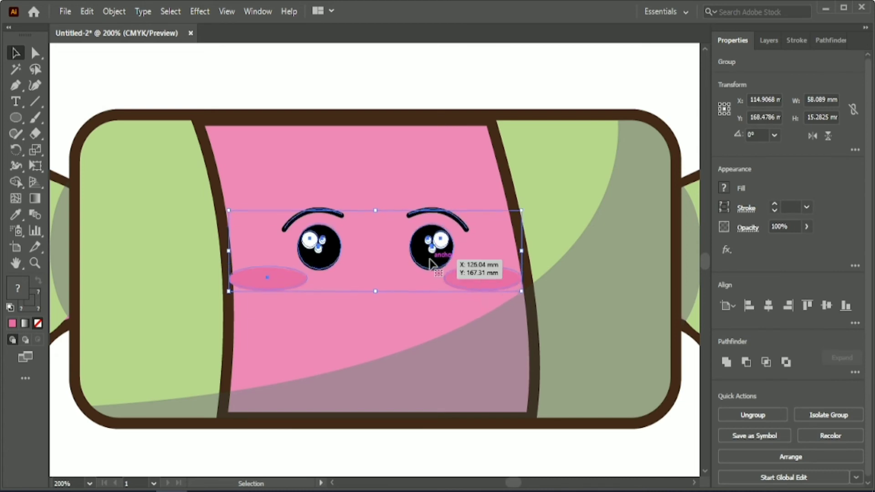
Step: Lower the curved body shadow's opacity to 18%
left_click(613, 253)
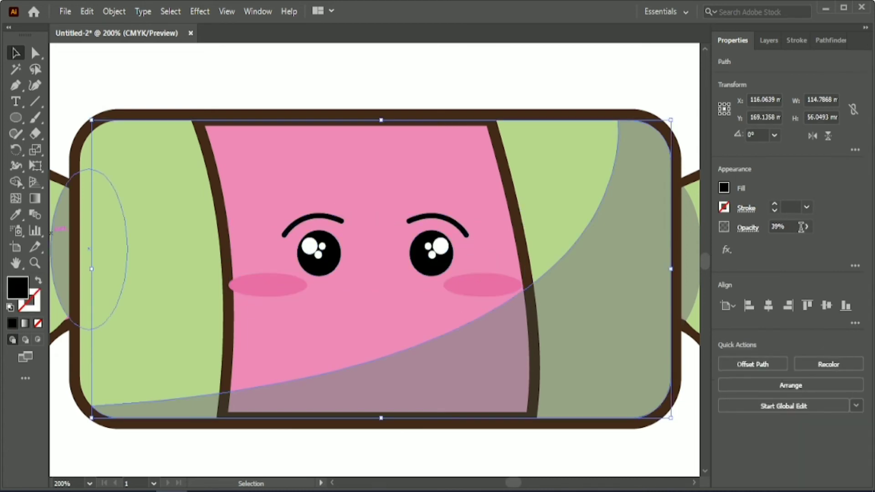
left_click(790, 227)
scroll(790, 227, "down", 16)
Step: Match both wrapper-joint shadow ellipses to the curved body shadow's appearance with the Eyedropper
left_click(690, 277)
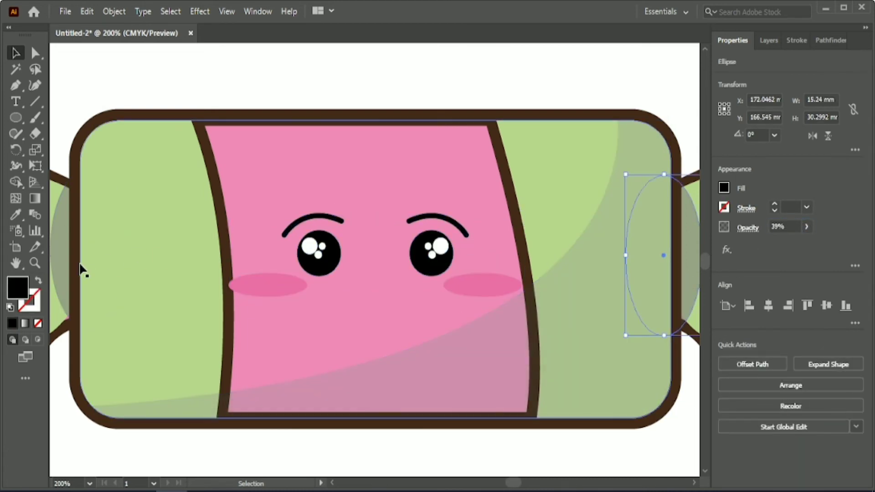
left_click(58, 253, "shift")
left_click(15, 215)
left_click(582, 367)
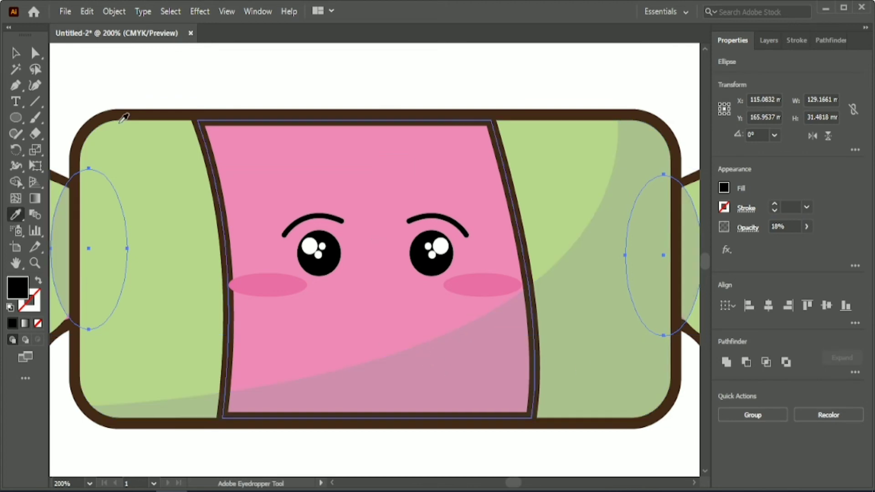
key("v")
left_click(145, 71)
Step: Draw a curved mouth about 9 mm wide below the eyes on the pink stripe with the Pen tool
key("p")
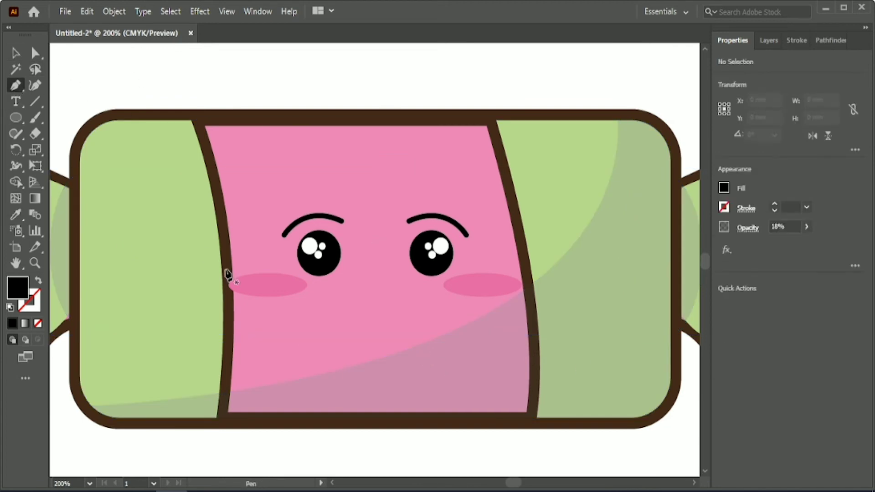
left_click(354, 311)
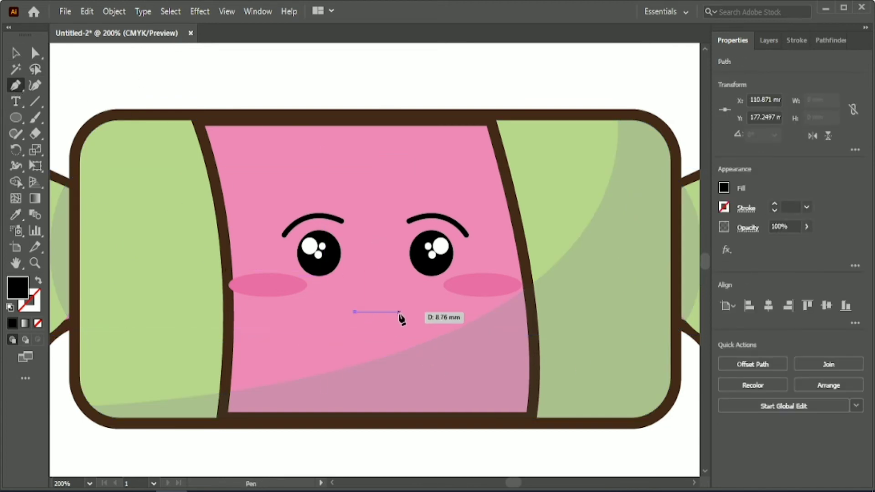
left_click(399, 312)
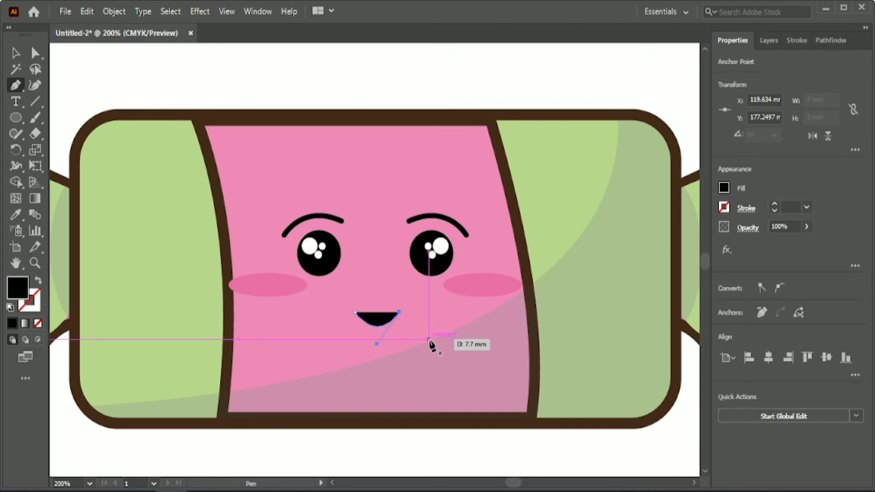
Step: Give the mouth the eyebrow's unfilled black stroke at 4 pt and enlarge it to about 11 mm wide
left_click(319, 217)
left_click(15, 53)
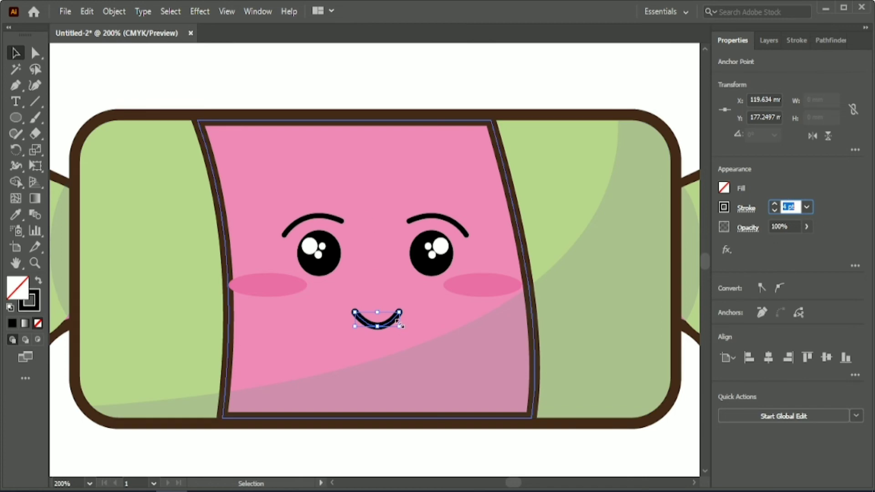
left_click_drag(399, 327, 413, 332)
Step: Center the mouth horizontally and vertically on the candy body
left_click(414, 161)
left_click(386, 334, "shift")
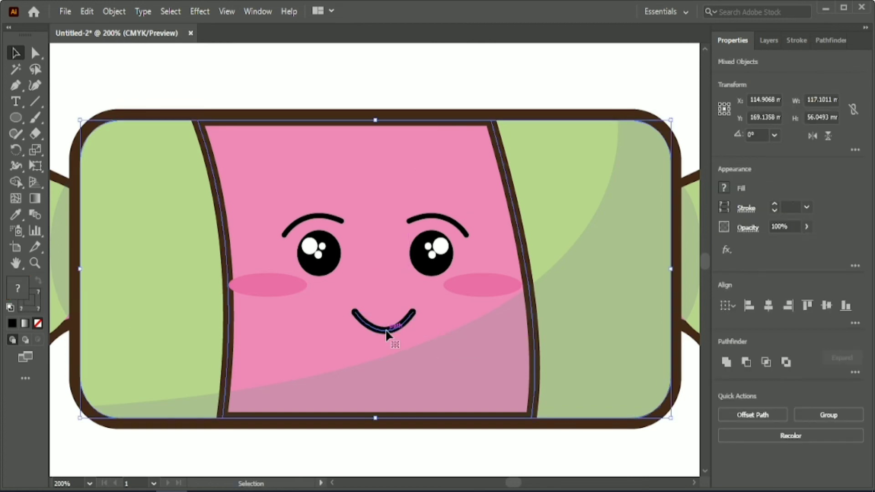
left_click(768, 305)
left_click(826, 306)
left_click(469, 102)
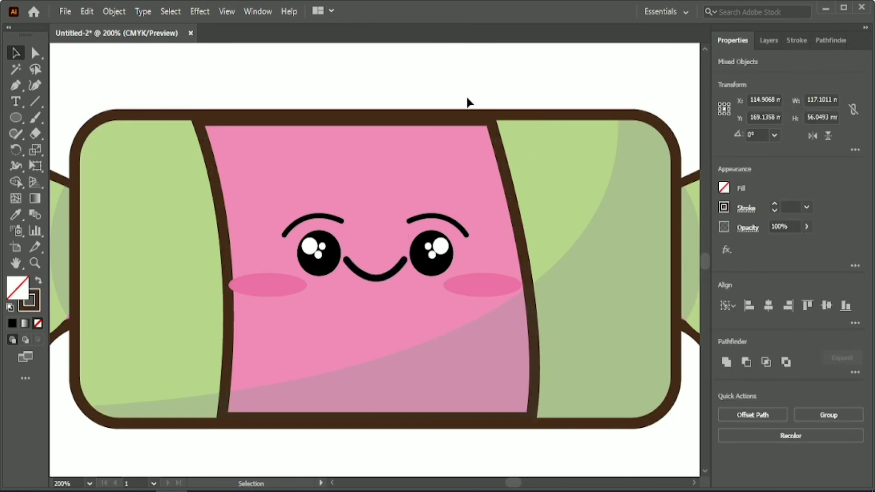
Step: Nudge the mouth down until it sits below and between the two cheeks
left_click(389, 276)
key("Down")
key("Down")
key("Down")
key("Down")
key("Down")
key("Down")
key("Down")
key("Down")
key("Down")
key("Down")
key("Down")
key("Down")
key("Down")
key("Down")
key("Down")
key("Down")
key("Down")
key("Down")
key("Down")
key("Down")
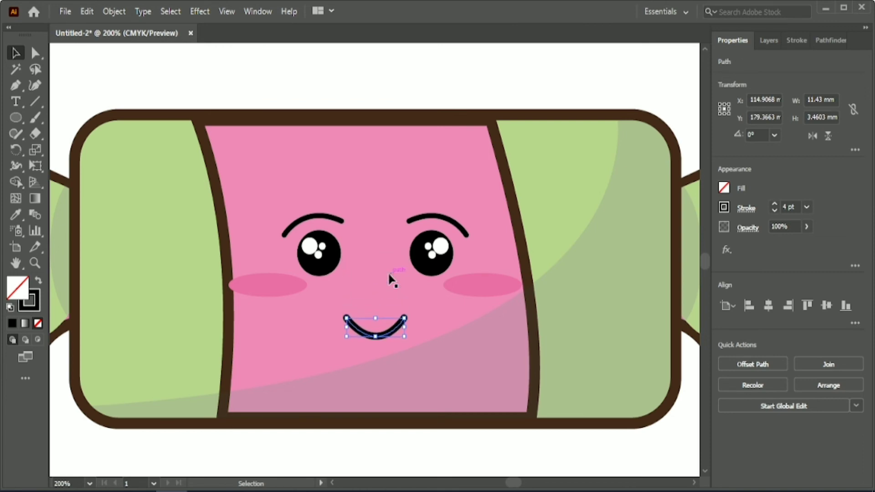
left_click(470, 81)
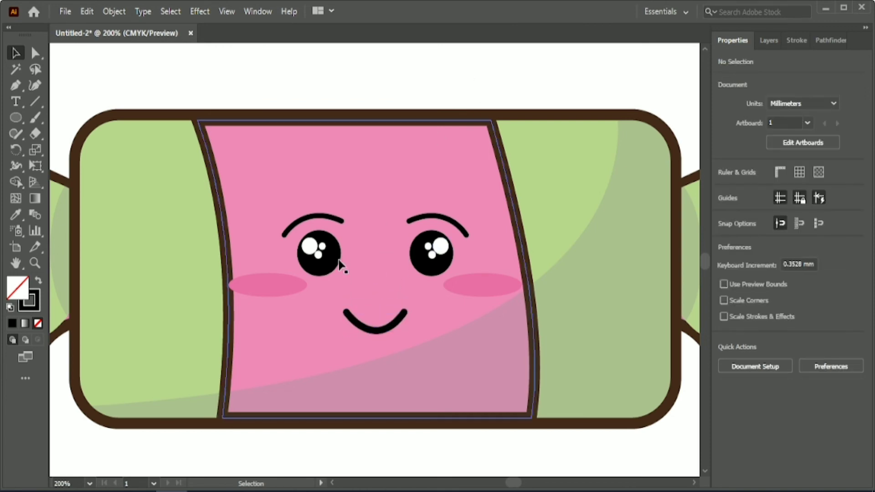
Step: Nudge the group of eyes, eyebrows and cheeks slightly to the right
left_click(328, 249)
key("Right")
left_click(357, 72)
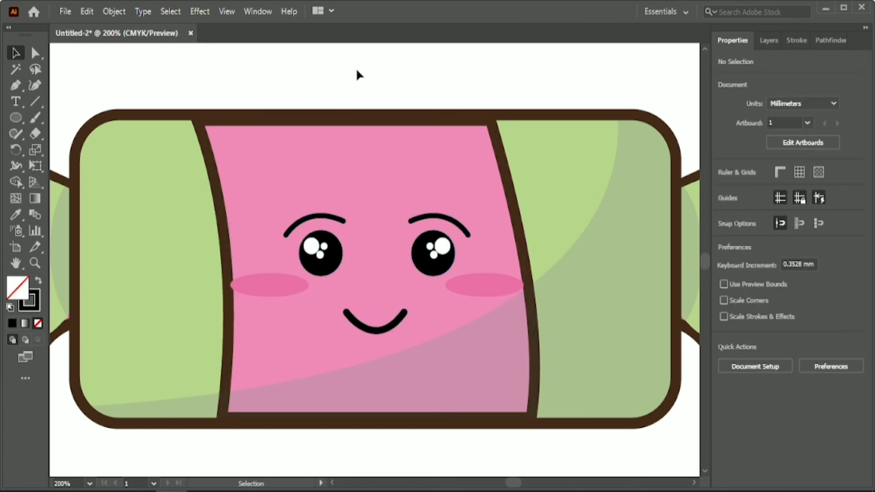
Step: Ungroup the face and both eye groups into separate parts
left_click(432, 257)
left_click(752, 415)
left_click(423, 59)
left_click(438, 264)
left_click(753, 416)
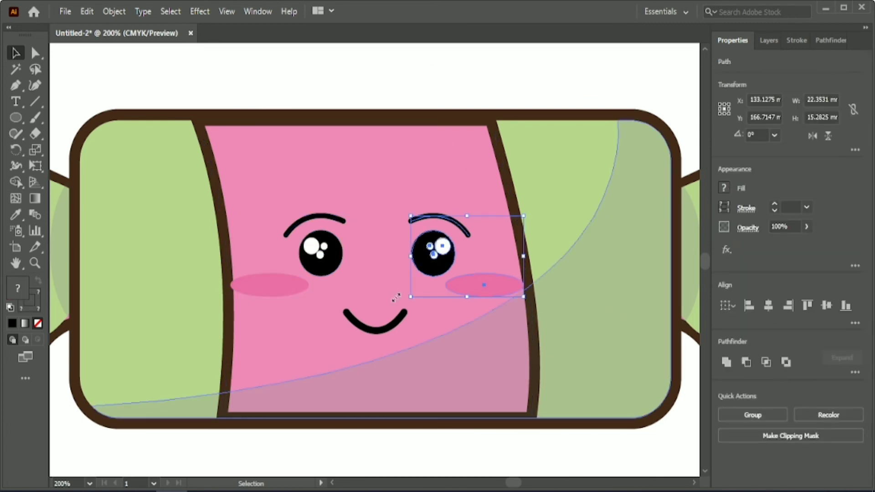
left_click(321, 253)
left_click(753, 416)
left_click(430, 70)
Step: Rotate both eyebrows slightly so they lie flatter above the eyes
left_click(468, 234)
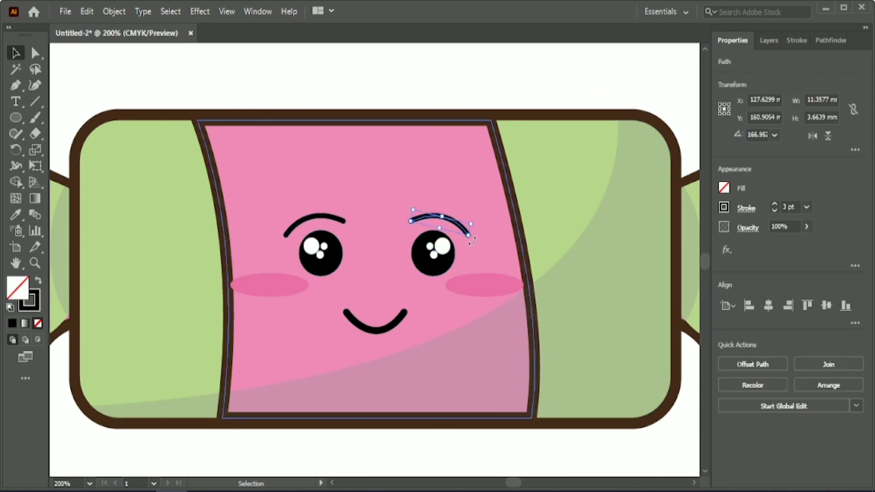
left_click_drag(472, 241, 474, 237)
left_click(342, 221)
left_click_drag(348, 224, 349, 228)
key("ctrl+z")
left_click(343, 221)
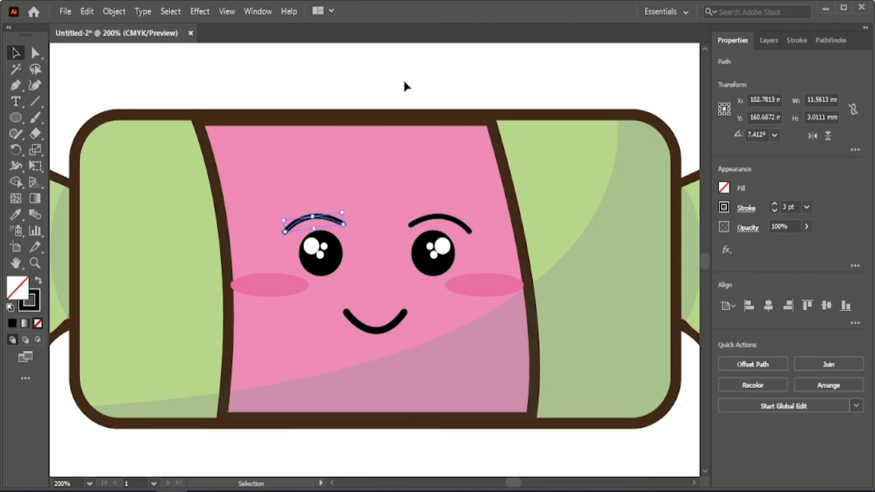
left_click(405, 82)
Step: Group all parts of the candy together
scroll(404, 81, "down", 3)
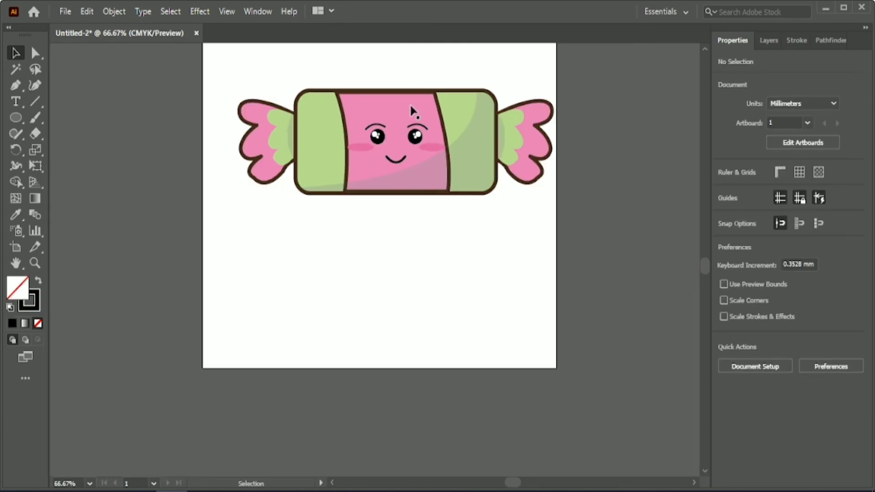
scroll(411, 110, "up", 5)
left_click_drag(260, 209, 568, 379)
left_click(755, 420)
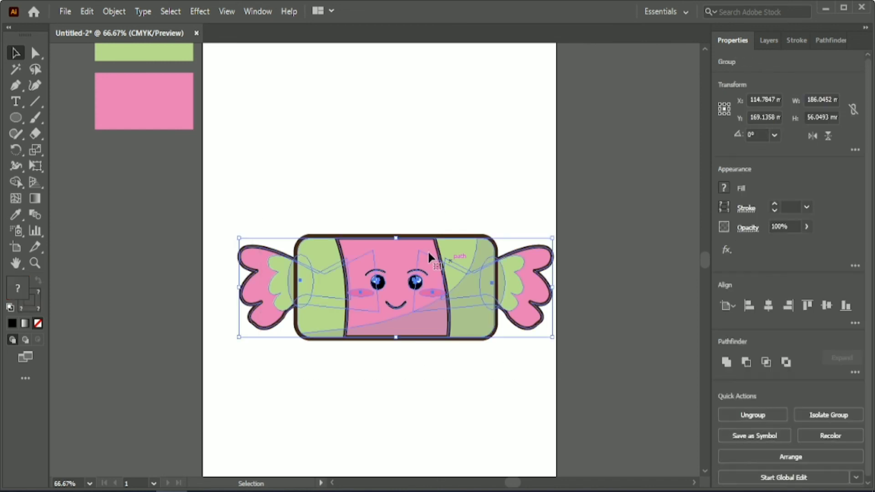
Step: Enlarge the grouped candy proportionally to about 198 mm wide and center it horizontally and vertically on the artboard
left_click_drag(239, 288, 220, 288)
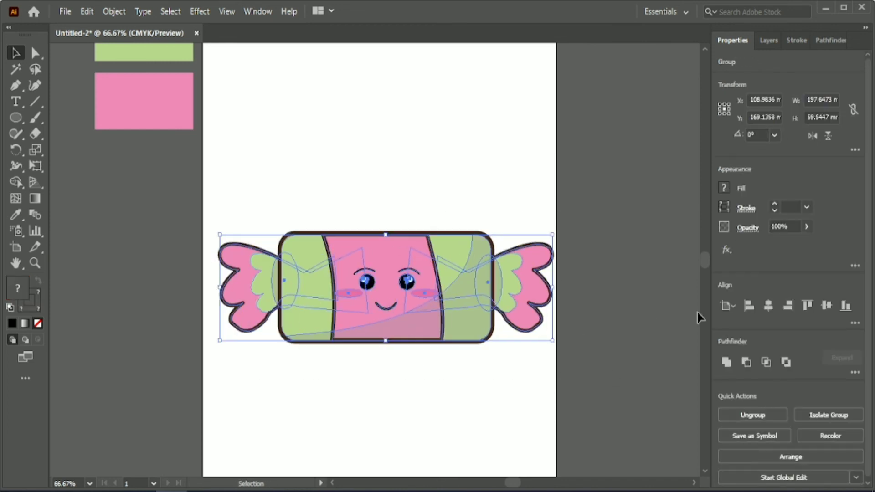
left_click(768, 306)
left_click(826, 305)
left_click(413, 373)
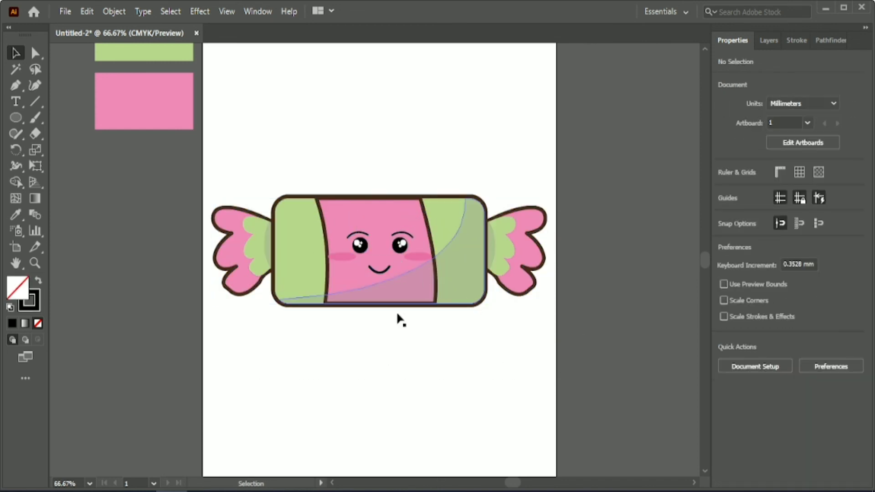
Step: Ungroup the candy to make the individual eye parts selectable
scroll(403, 374, "up", 2)
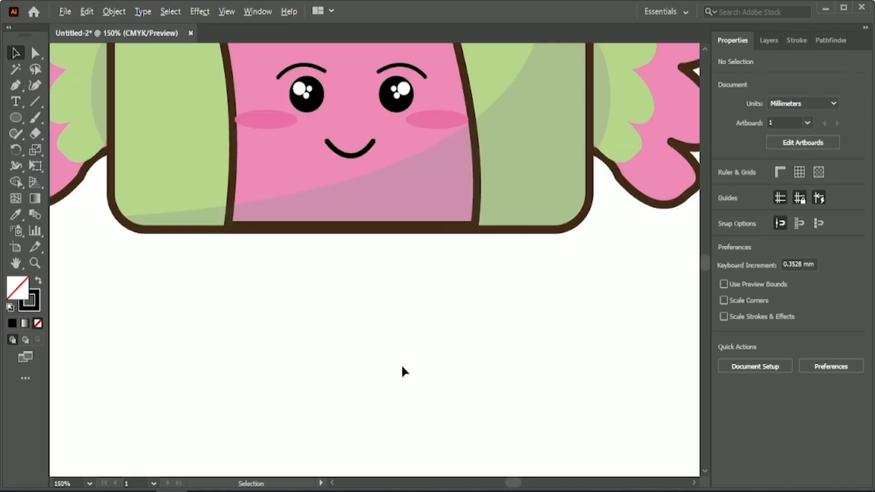
scroll(401, 365, "up", 3)
scroll(358, 336, "up", 1)
scroll(357, 335, "up", 2)
left_click(410, 183)
left_click(446, 411)
scroll(446, 410, "up", 1)
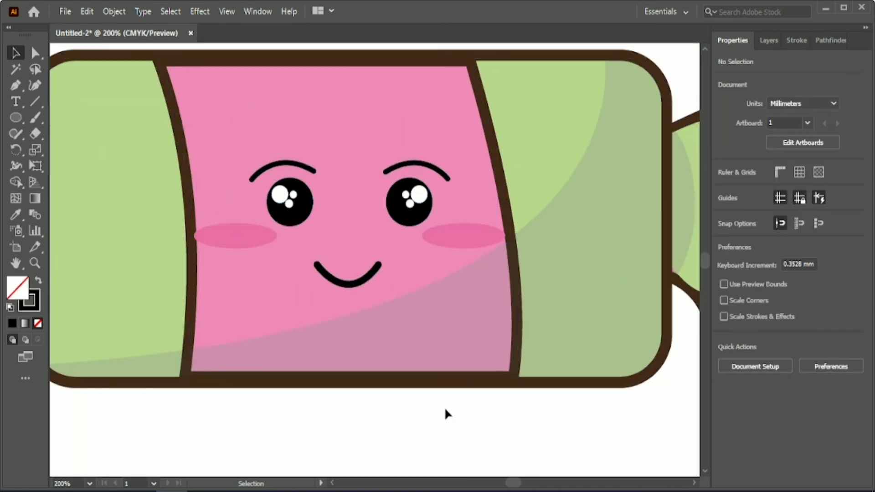
left_click(410, 219)
left_click(430, 420)
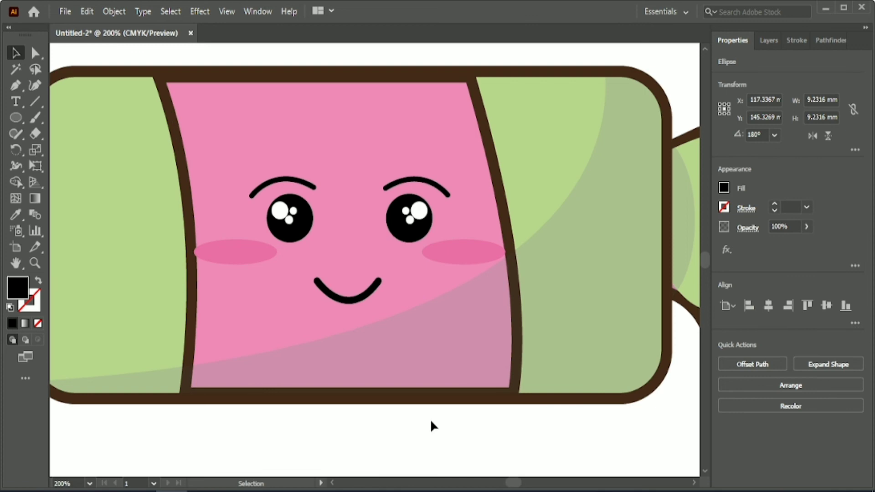
Step: Reflect the right eye's three white highlights so the large one sits on the left, as in the other eye
left_click(419, 210)
scroll(416, 303, "up", 2)
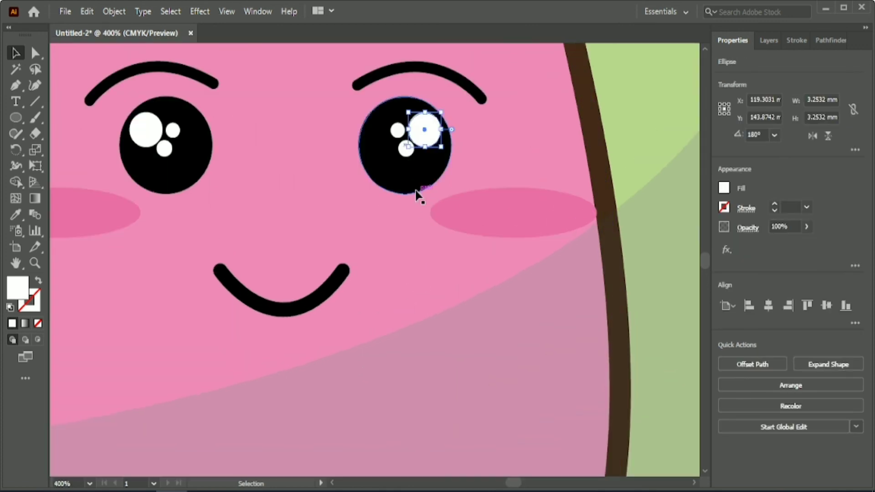
left_click(399, 132, "shift")
left_click(406, 149, "shift")
right_click(420, 133)
mouse_move(481, 330)
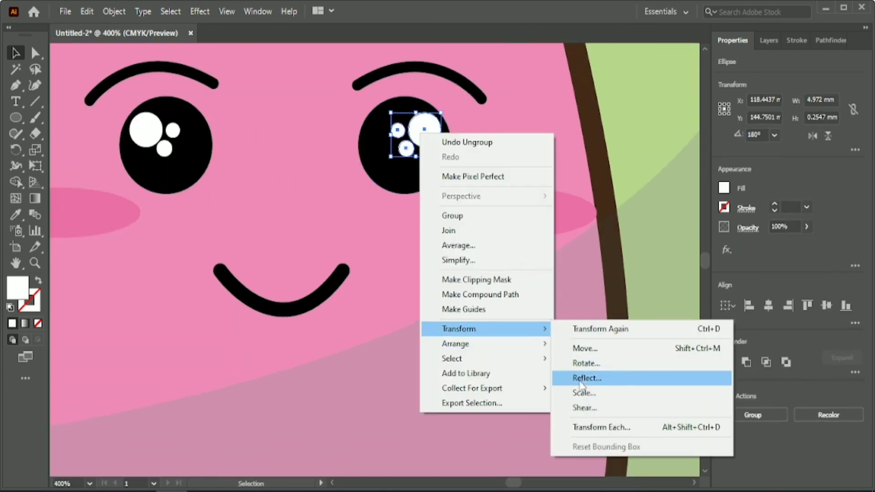
left_click(582, 385)
left_click(780, 357)
Step: Nudge the reflected highlights to the upper-left part of the right pupil to match the left eye
key("Up")
key("Up")
key("Left")
key("Left")
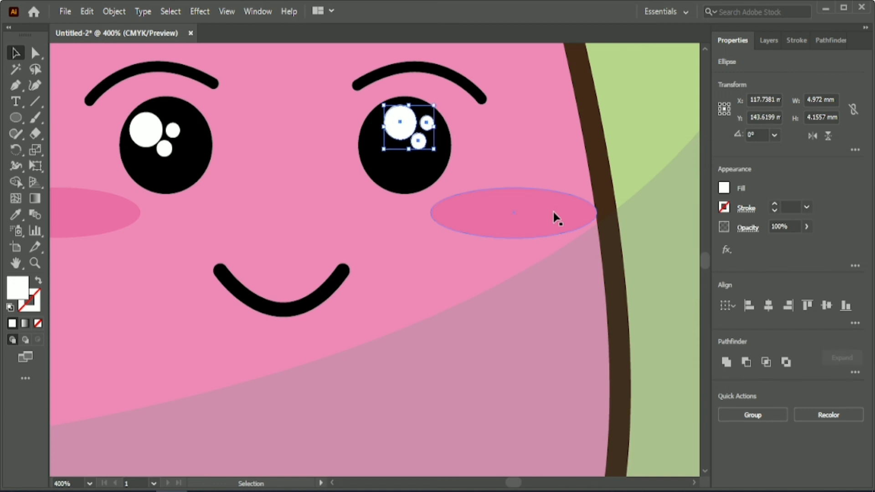
key("Left")
key("Left")
key("Left")
key("Left")
key("Left")
key("Down")
key("Down")
key("Down")
scroll(557, 218, "down", 1)
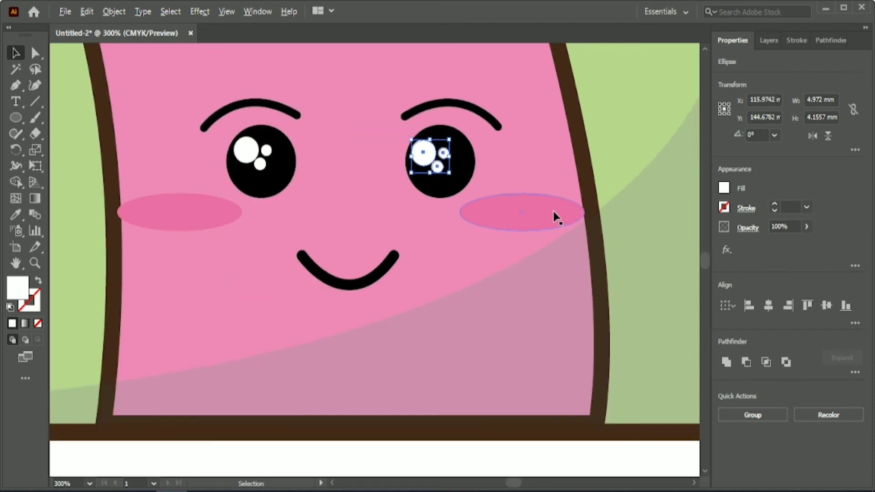
left_click(496, 451)
Step: Nudge the right wrapper end's pink and green shapes slightly toward the candy body
scroll(496, 452, "down", 2)
scroll(497, 444, "down", 2)
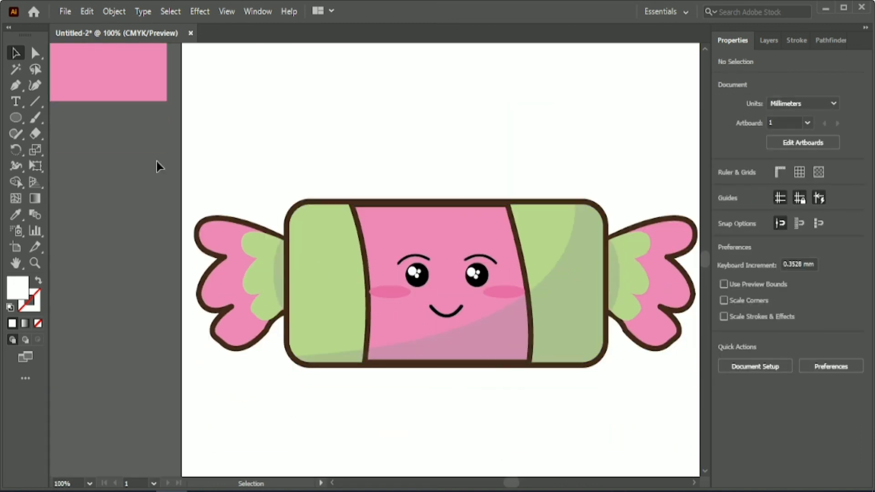
scroll(711, 405, "right", 3)
key("ctrl+a")
left_click(555, 443)
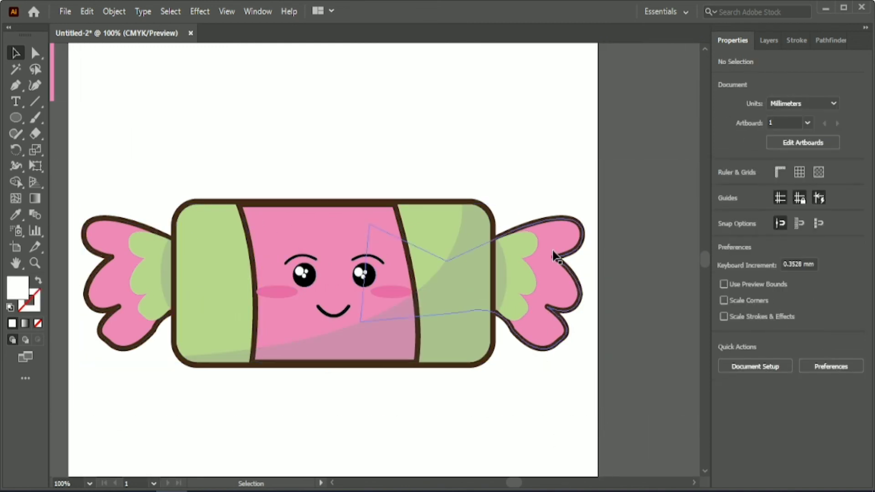
left_click(541, 245)
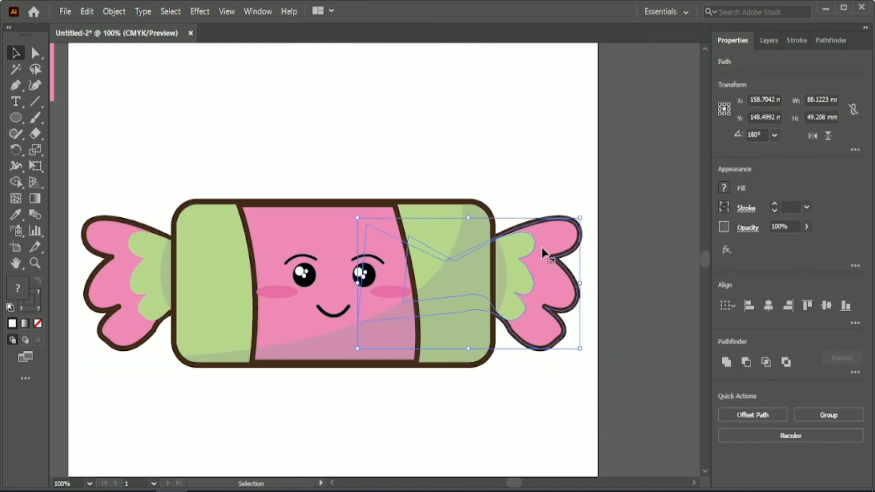
left_click(578, 378)
Step: Group the whole candy again and center it horizontally on the artboard
left_click_drag(447, 394, 614, 388)
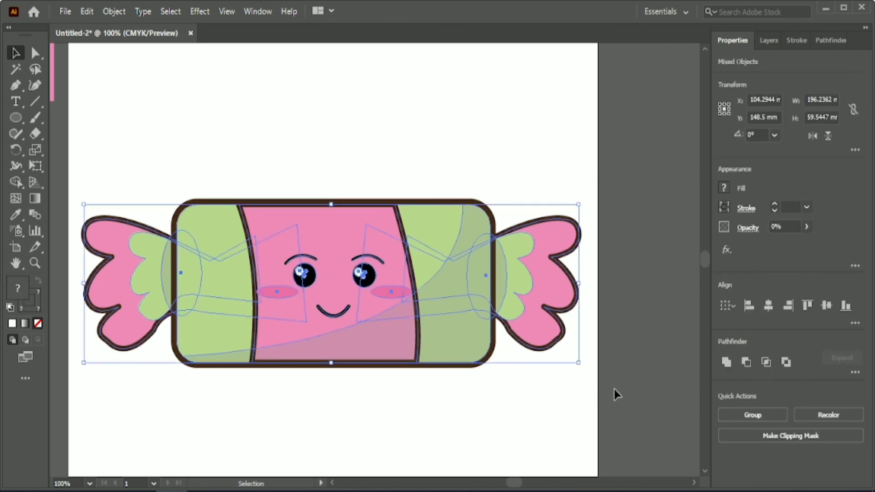
key("ctrl+g")
left_click(769, 306)
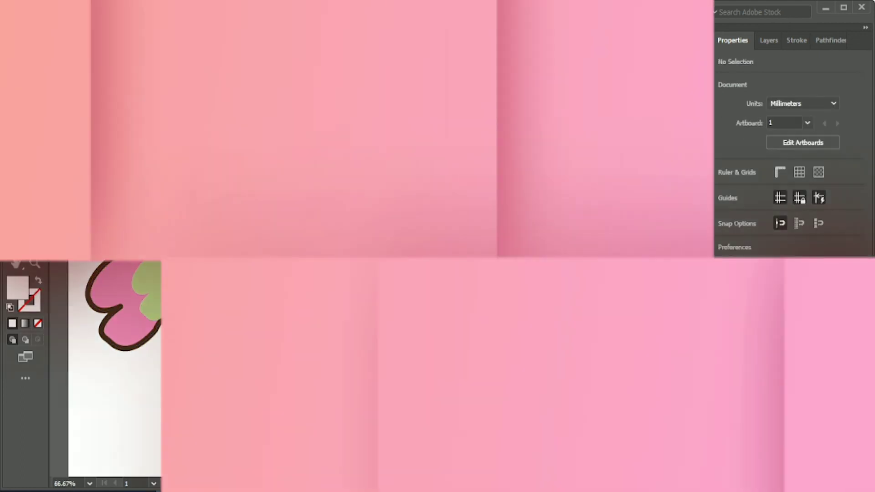